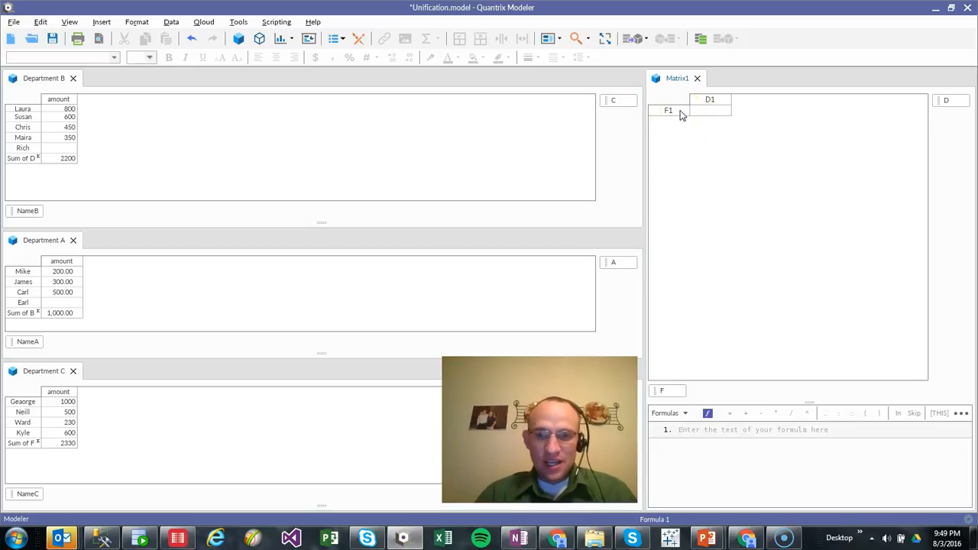
Rename row item F1 in Matrix1 to ID1 and extend the series of row items through ID54
{"action": "left_click", "coordinate": [673, 112]}
{"action": "type", "text": "ID"}
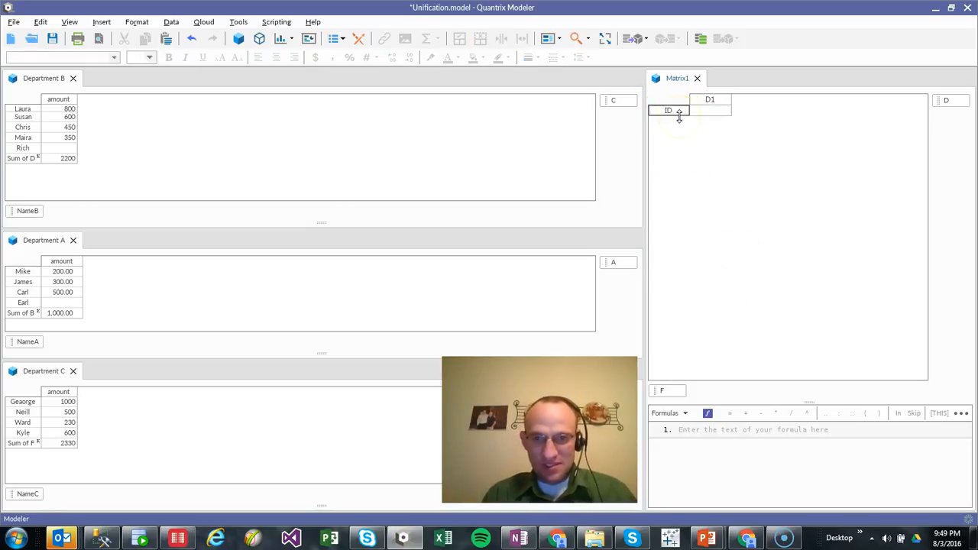
{"action": "type", "text": "1"}
{"action": "key", "text": "Return"}
{"action": "key", "text": "Return"}
{"action": "key", "text": "Return"}
{"action": "key", "text": "Return"}
{"action": "key", "text": "Return"}
{"action": "key", "text": "Return"}
{"action": "key", "text": "Return"}
{"action": "key", "text": "Return"}
{"action": "key", "text": "Return"}
{"action": "key", "text": "Return"}
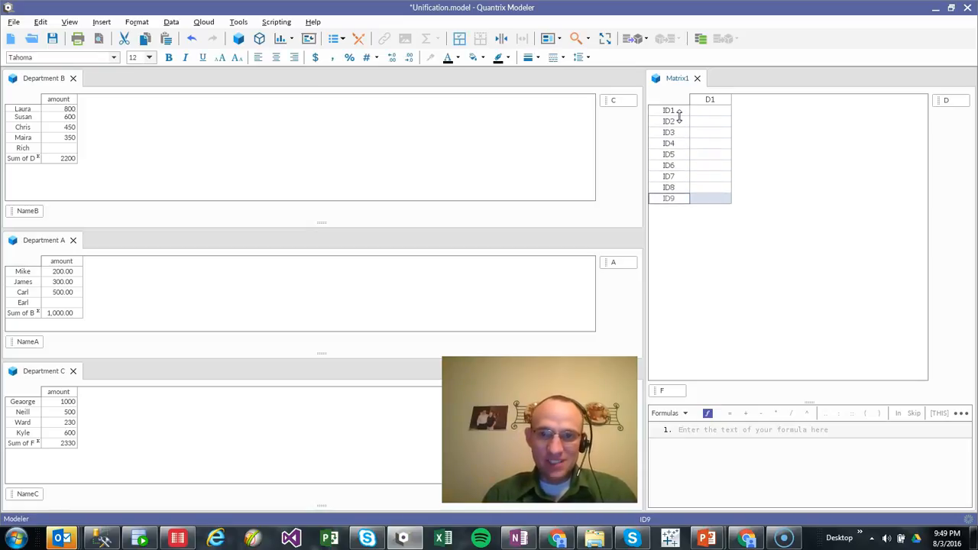
{"action": "key", "text": "Return"}
{"action": "key", "text": "Return"}
{"action": "key", "text": "Return"}
{"action": "key", "text": "Return"}
{"action": "key", "text": "Return"}
{"action": "key", "text": "Return"}
{"action": "key", "text": "Return"}
{"action": "key", "text": "Return"}
{"action": "key", "text": "Return"}
{"action": "key", "text": "Return"}
{"action": "key", "text": "Return"}
{"action": "key", "text": "Return"}
{"action": "key", "text": "Return"}
{"action": "key", "text": "Return"}
{"action": "key", "text": "Return"}
{"action": "key", "text": "Return"}
{"action": "key", "text": "Return"}
{"action": "key", "text": "Return"}
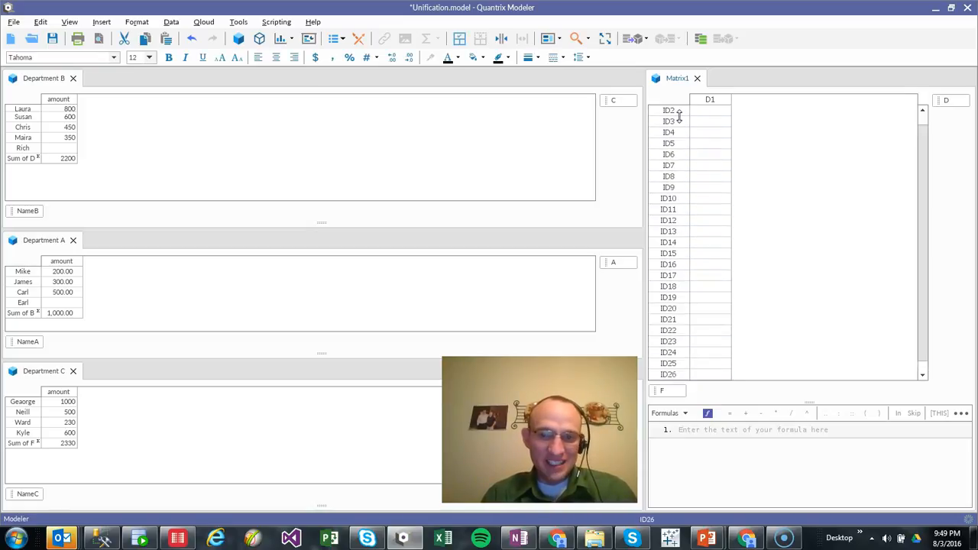
{"action": "key", "text": "Return"}
{"action": "key", "text": "Return"}
{"action": "key", "text": "Return"}
{"action": "key", "text": "Return"}
{"action": "key", "text": "Return"}
{"action": "key", "text": "Return"}
{"action": "key", "text": "Return"}
{"action": "key", "text": "Return"}
{"action": "key", "text": "Return"}
{"action": "key", "text": "Return"}
{"action": "key", "text": "Return"}
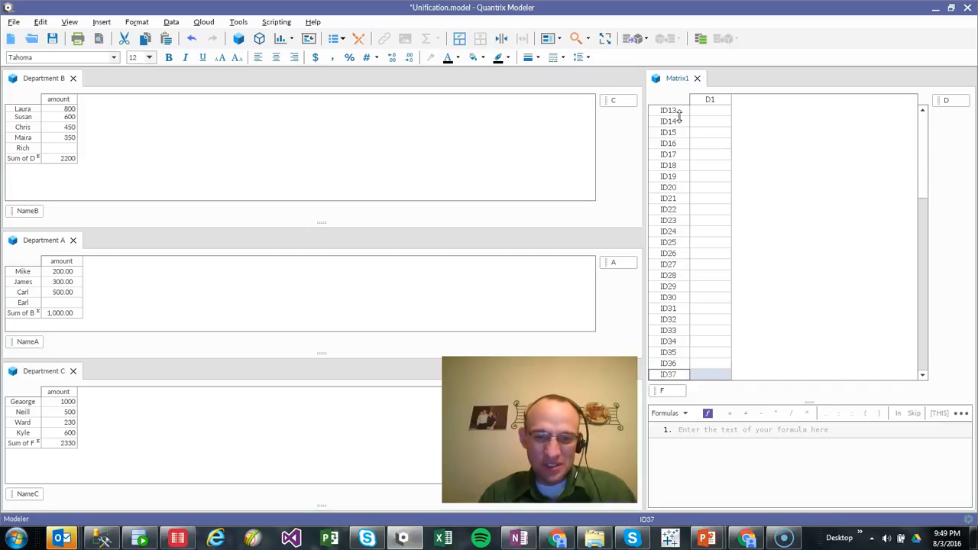
{"action": "key", "text": "Return"}
{"action": "key", "text": "Return"}
{"action": "key", "text": "Return"}
{"action": "key", "text": "Return"}
{"action": "key", "text": "Return"}
{"action": "key", "text": "Return"}
{"action": "key", "text": "Return"}
{"action": "key", "text": "Return"}
{"action": "key", "text": "Return"}
{"action": "key", "text": "Return"}
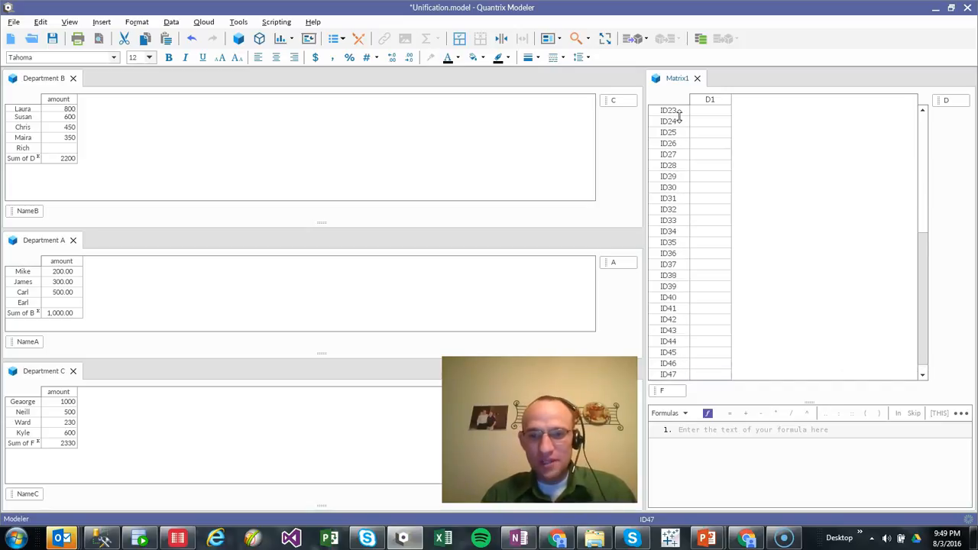
{"action": "key", "text": "Return"}
{"action": "key", "text": "Return"}
{"action": "key", "text": "Return"}
{"action": "key", "text": "Return"}
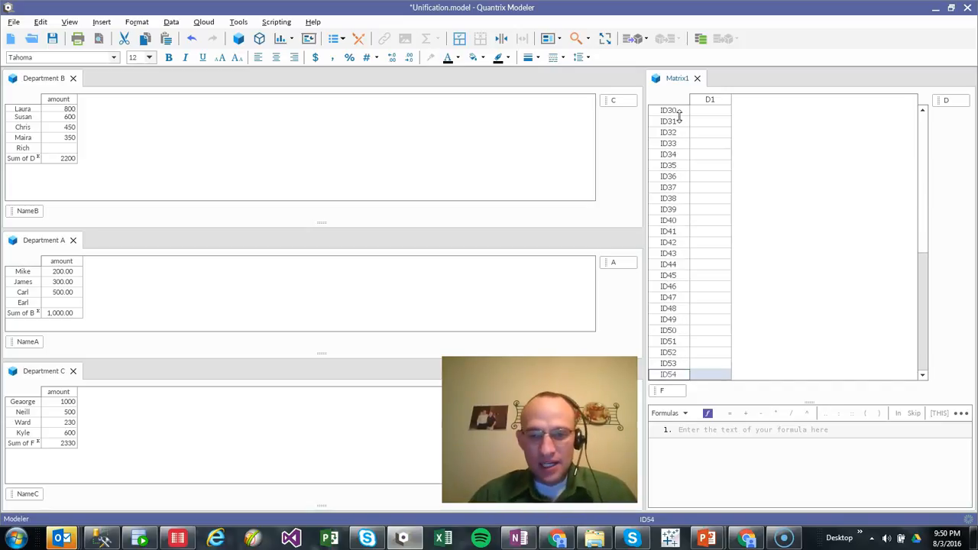
Add a second row category beside F in Matrix1 and name it Dept
{"action": "left_click", "coordinate": [722, 100]}
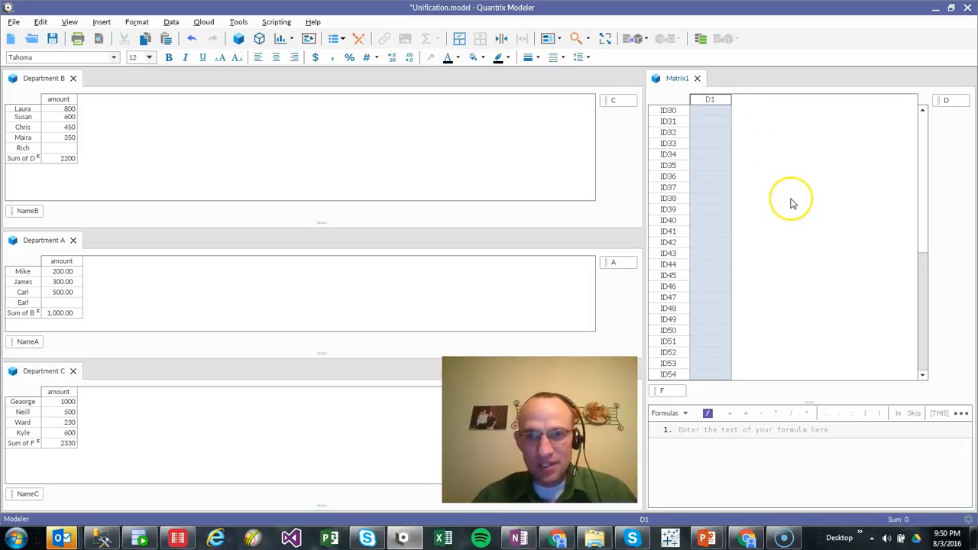
{"action": "left_click", "coordinate": [665, 392]}
{"action": "key", "text": "Return"}
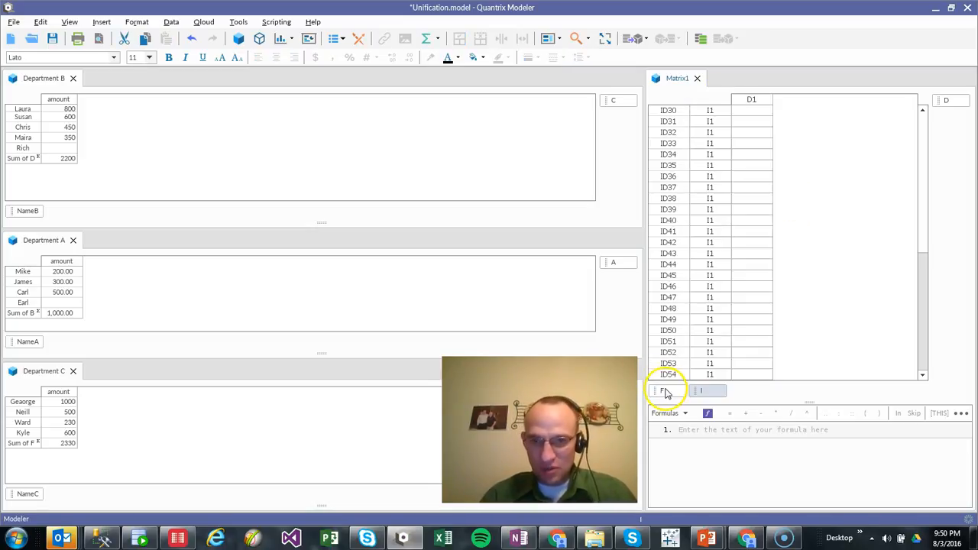
{"action": "double_click", "coordinate": [707, 392]}
{"action": "type", "text": "Mat"}
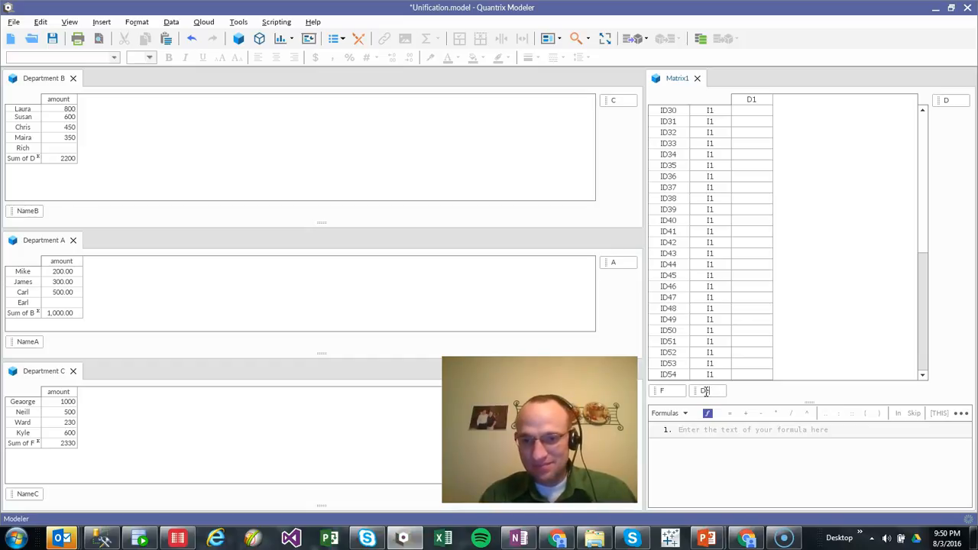
{"action": "type", "text": "ept"}
{"action": "key", "text": "Return"}
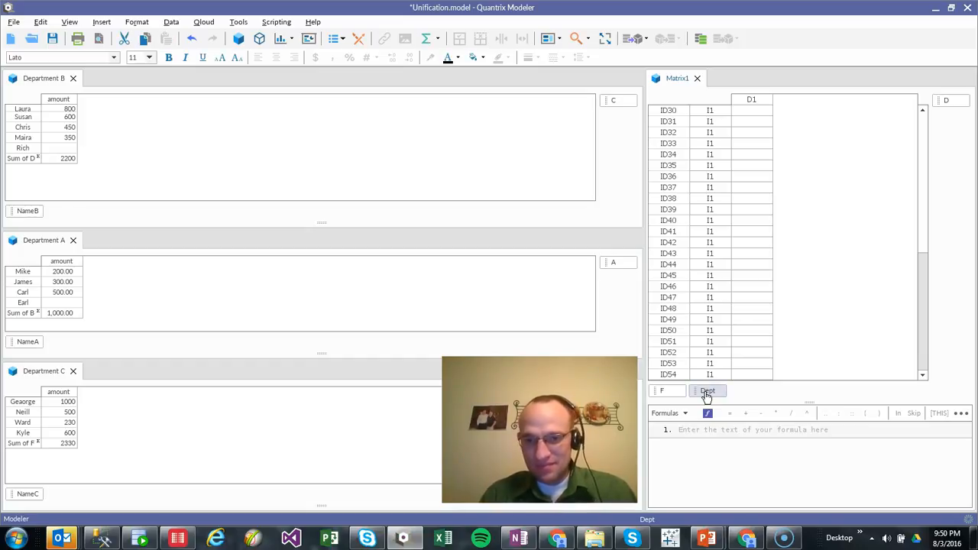
Rename the first Dept item to A and add items B and C after it
{"action": "left_click", "coordinate": [707, 113]}
{"action": "type", "text": "A"}
{"action": "key", "text": "Return"}
{"action": "key", "text": "Return"}
{"action": "key", "text": "Return"}
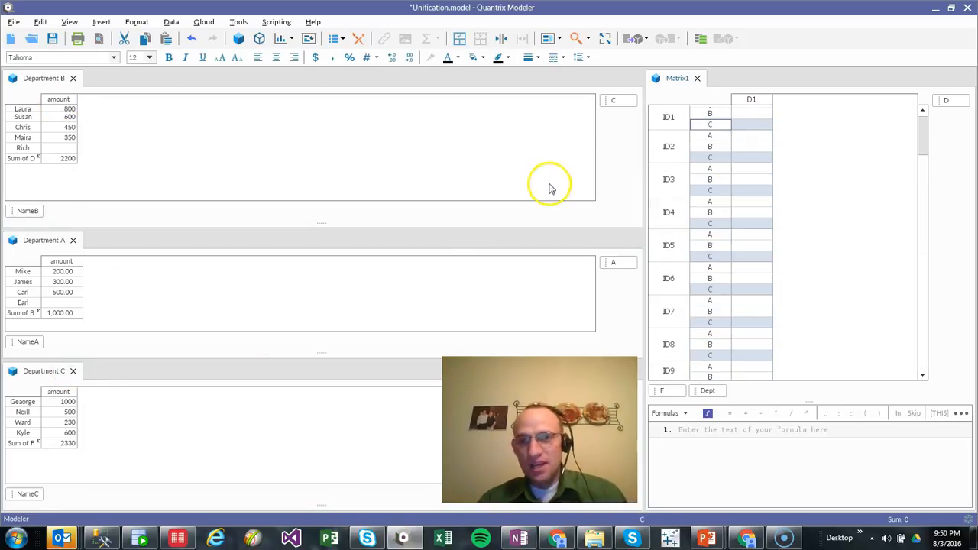
Rename the D1 column of Matrix1 to RowID
{"action": "left_click", "coordinate": [764, 102]}
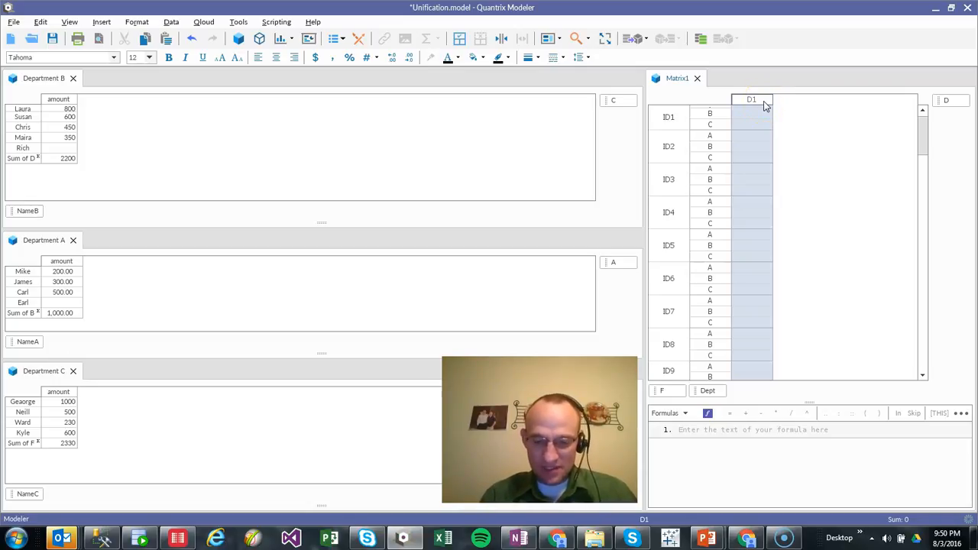
{"action": "type", "text": "Ro"}
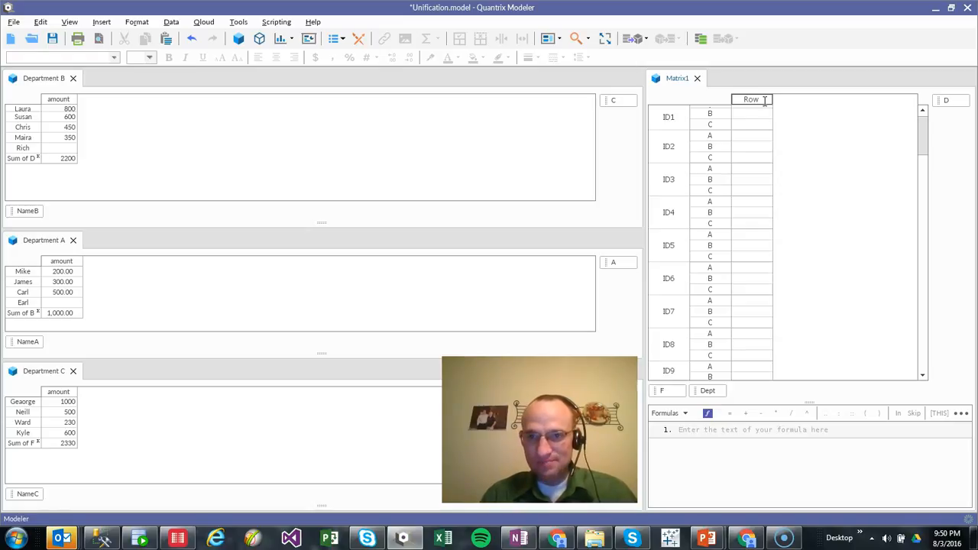
{"action": "type", "text": "w"}
{"action": "key", "text": "Return"}
{"action": "type", "text": "Ro"}
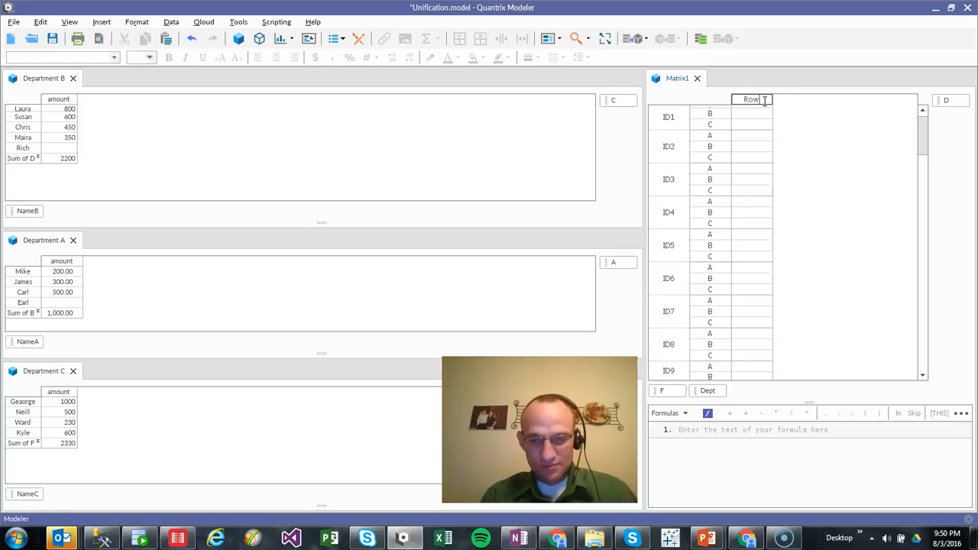
{"action": "key", "text": "Return"}
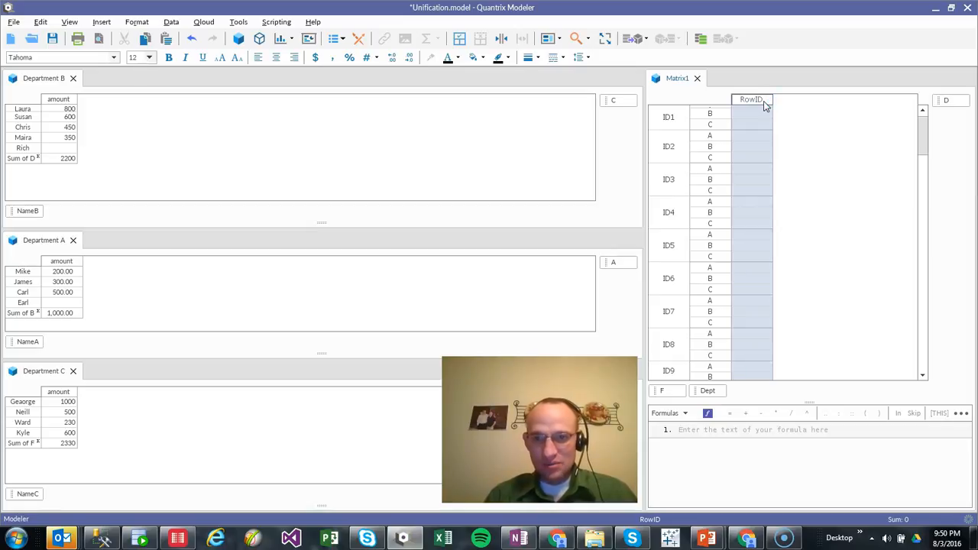
Create the formula RowID = #Dept for the RowID column
{"action": "type", "text": "= "}
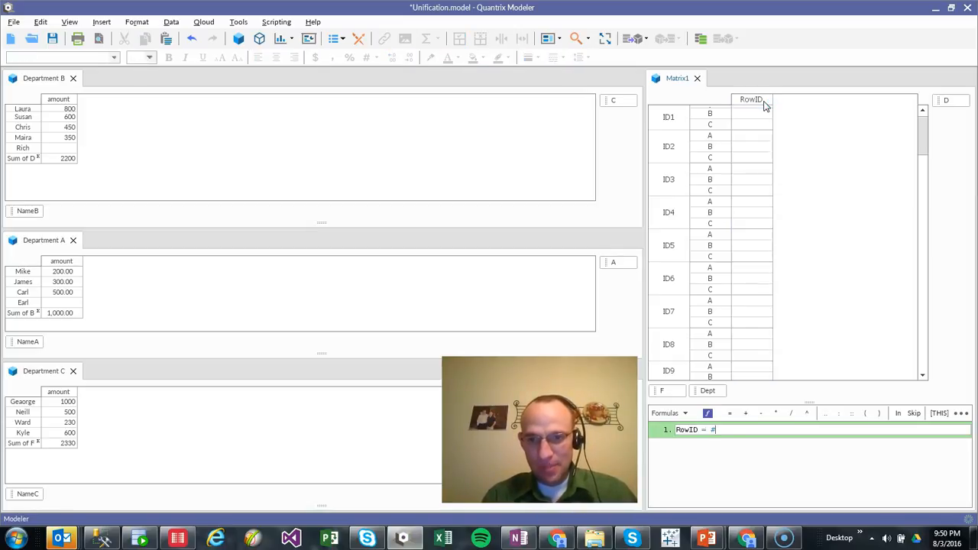
{"action": "type", "text": "#Dept"}
{"action": "key", "text": "Return"}
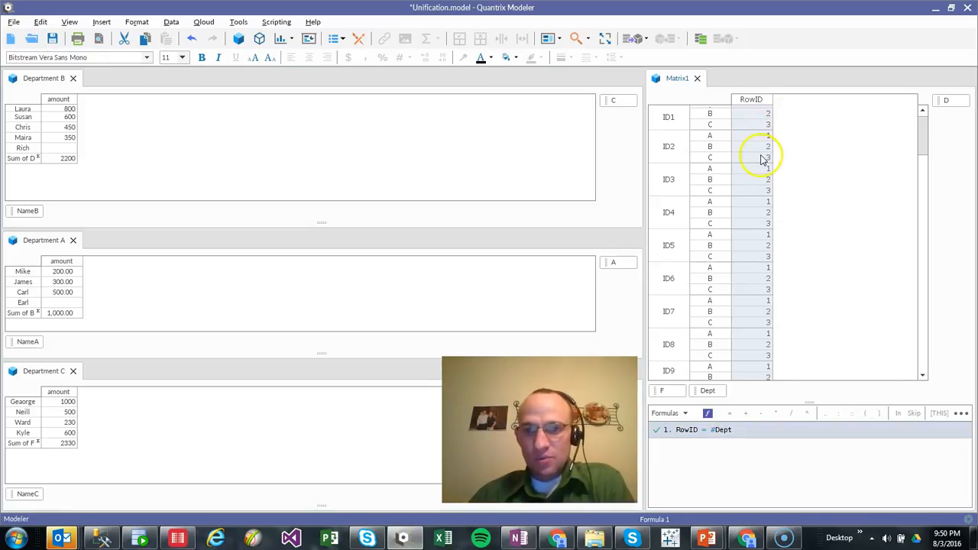
Change the RowID formula to number rows by the F category, so it reads RowID = #F
{"action": "left_click", "coordinate": [735, 431]}
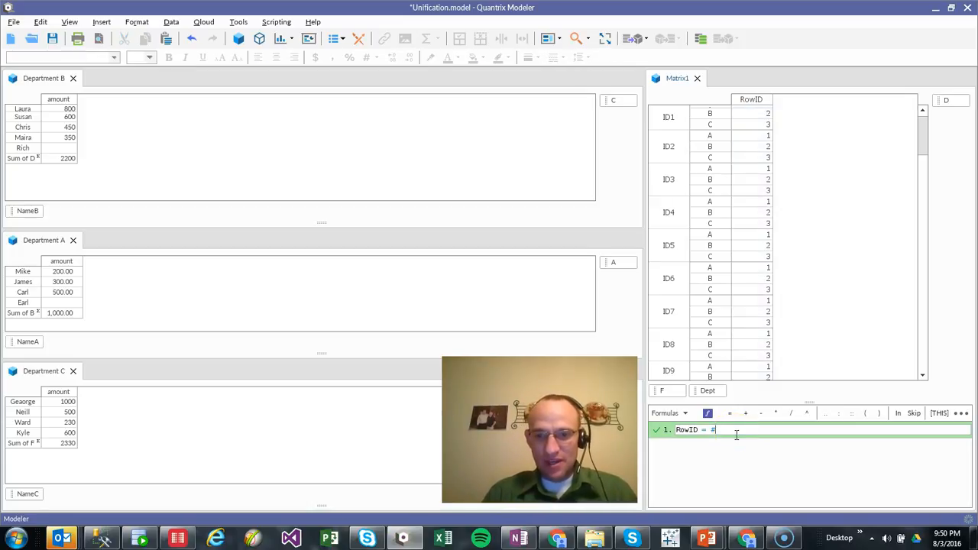
{"action": "type", "text": "F"}
{"action": "key", "text": "Return"}
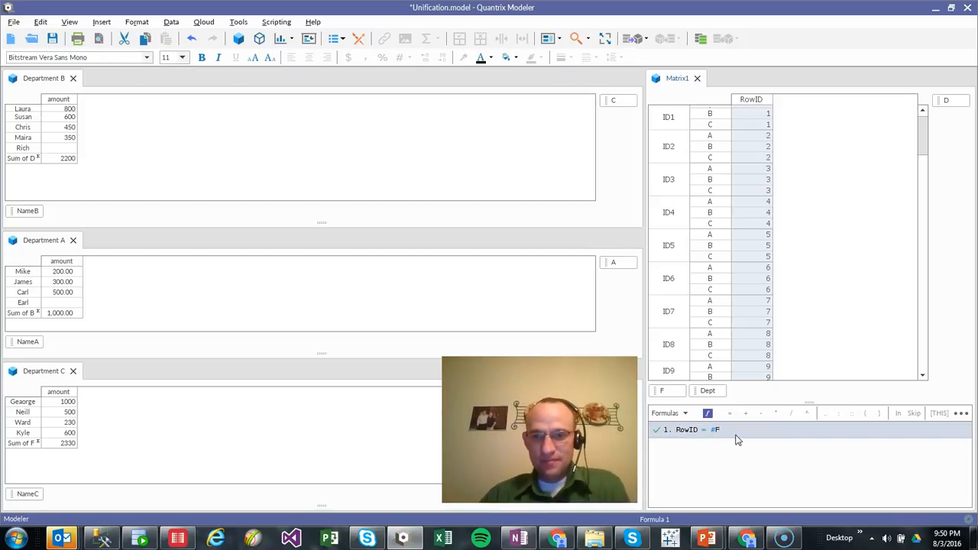
Add a column called Name after RowID in Matrix1
{"action": "left_click", "coordinate": [677, 124]}
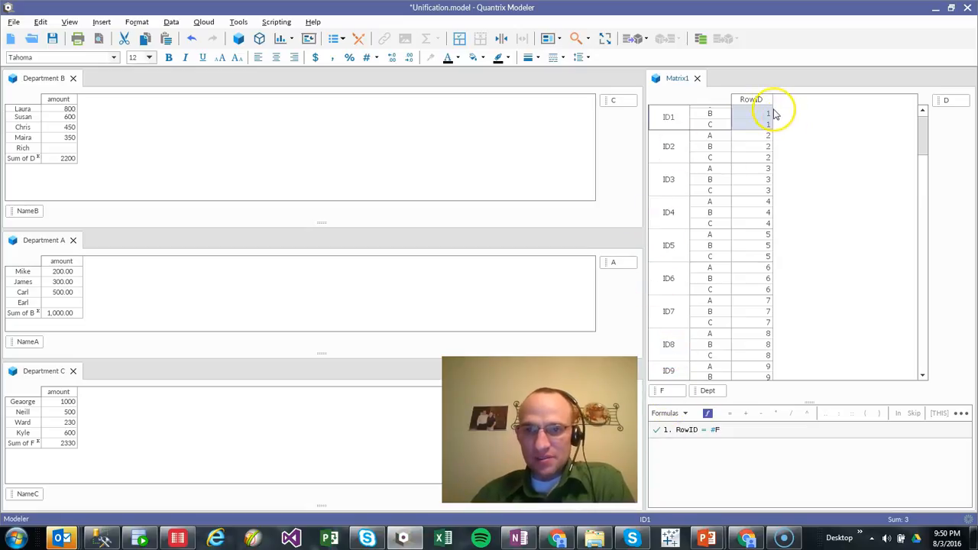
{"action": "scroll", "coordinate": [746, 175], "scroll_direction": "up", "scroll_amount": 1}
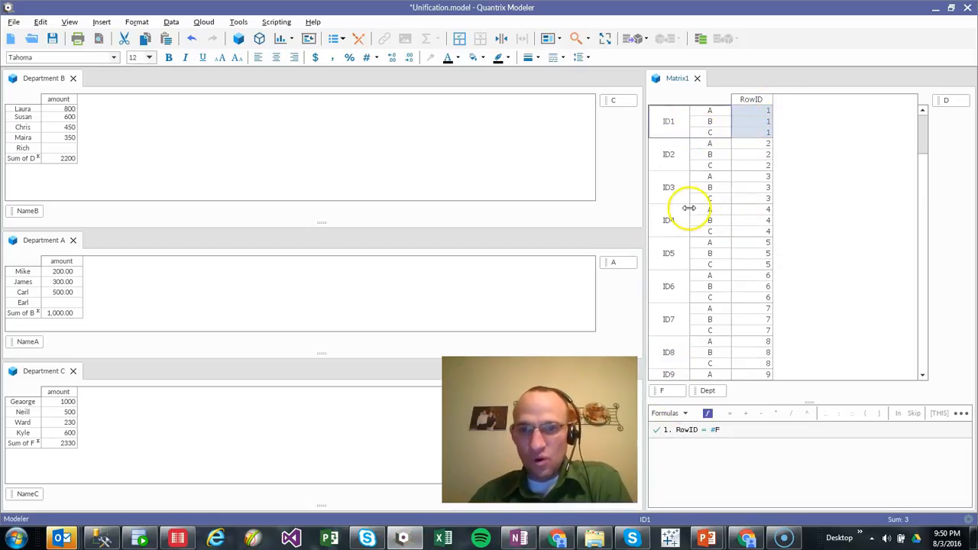
{"action": "left_click", "coordinate": [753, 100]}
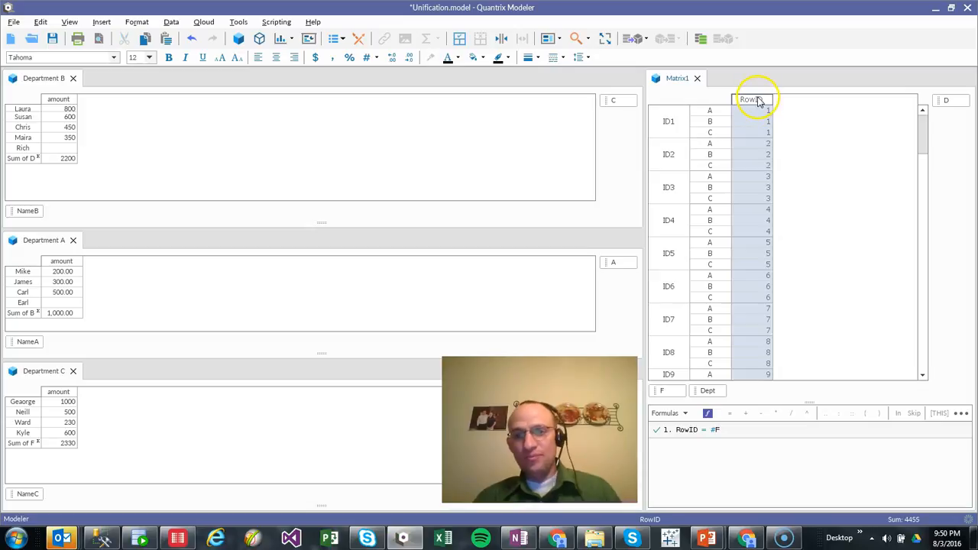
{"action": "key", "text": "Return"}
{"action": "type", "text": "Name"}
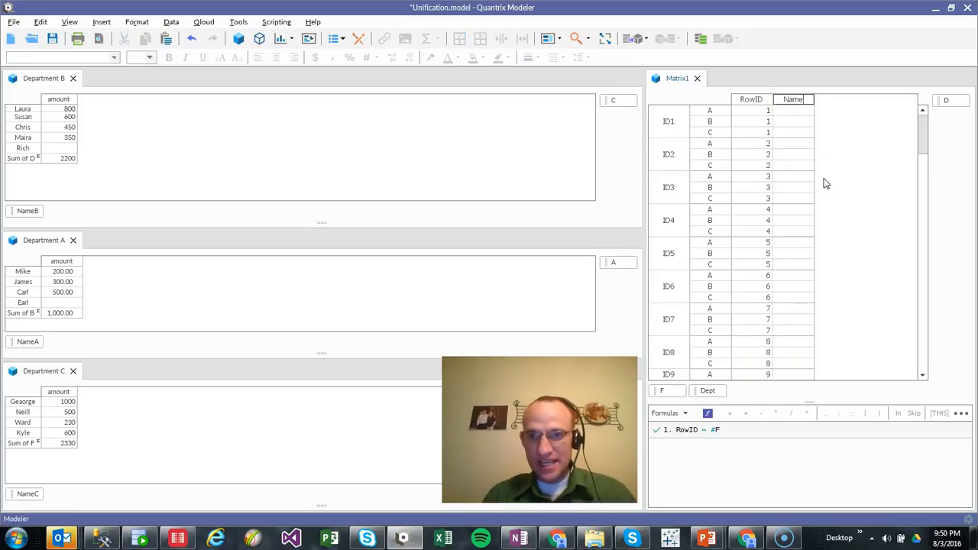
{"action": "key", "text": "Return"}
Create the formula Name = valueat(Department A::amount, RowID:A) for the Name column
{"action": "type", "text": "= "}
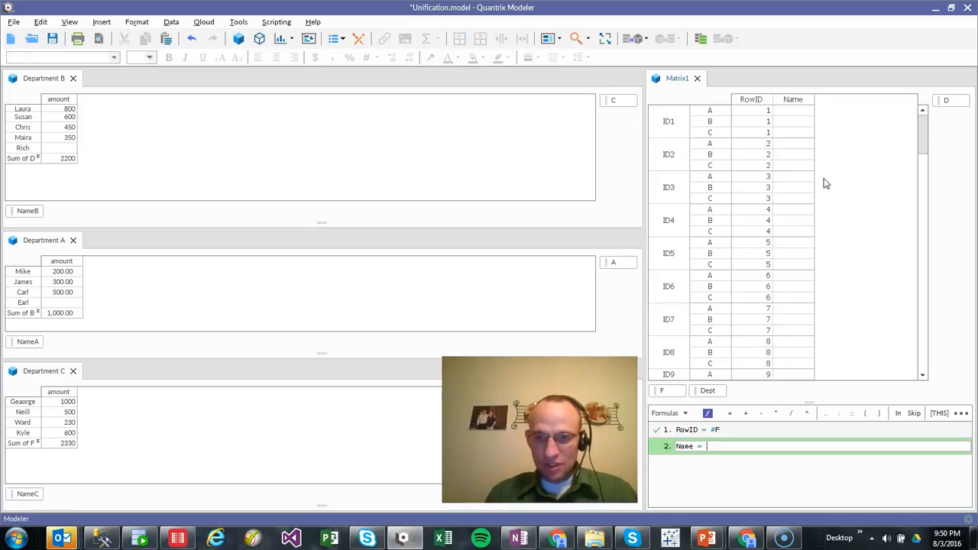
{"action": "type", "text": "value"}
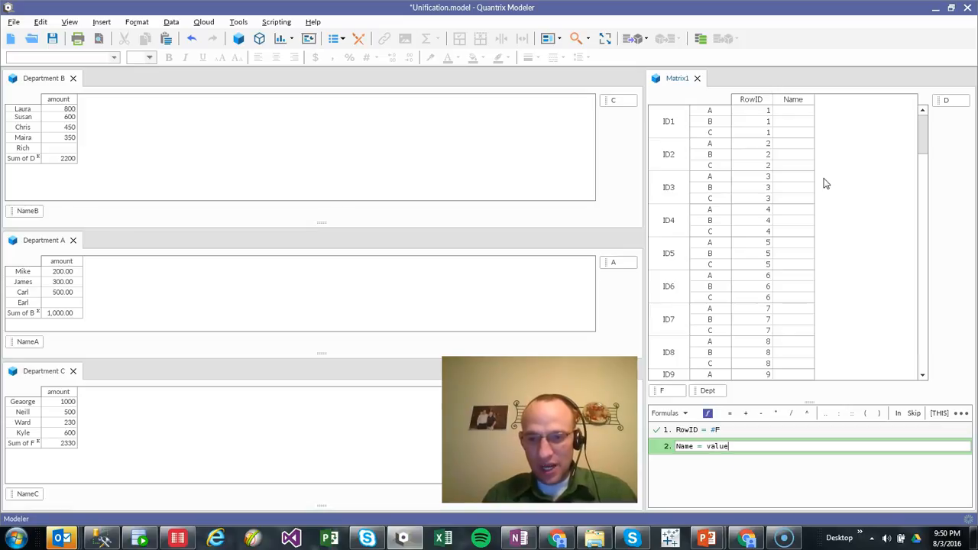
{"action": "type", "text": "("}
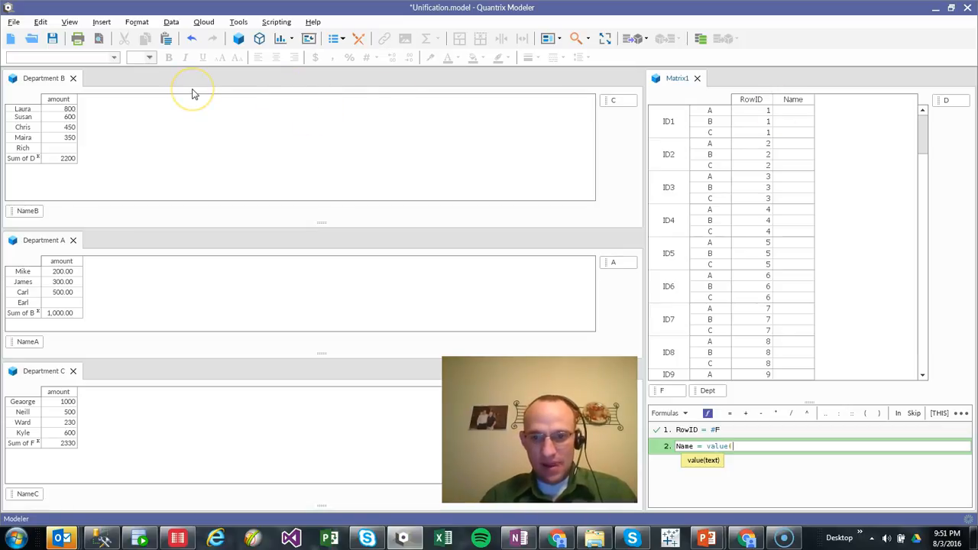
{"action": "key", "text": "BackSpace"}
{"action": "type", "text": "at("}
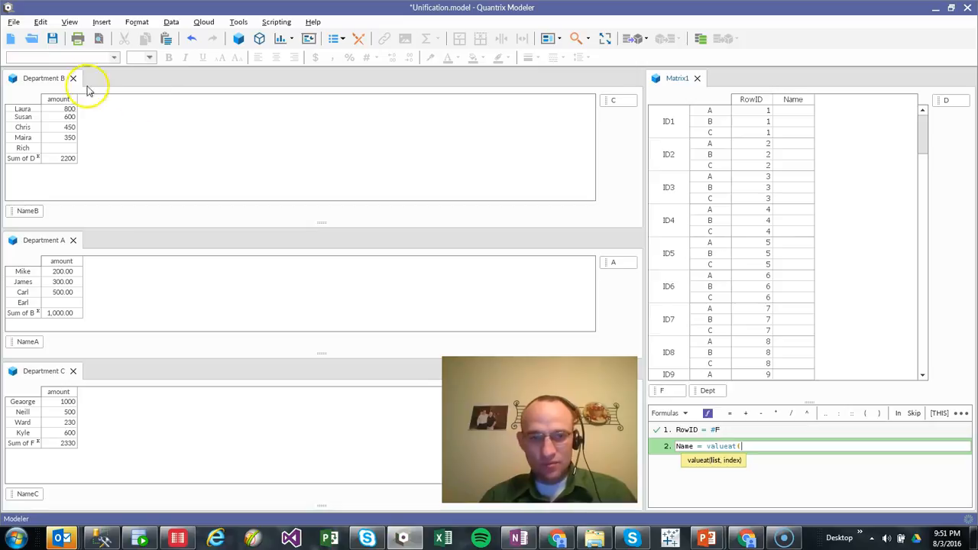
{"action": "left_click", "coordinate": [59, 261]}
{"action": "type", "text": ","}
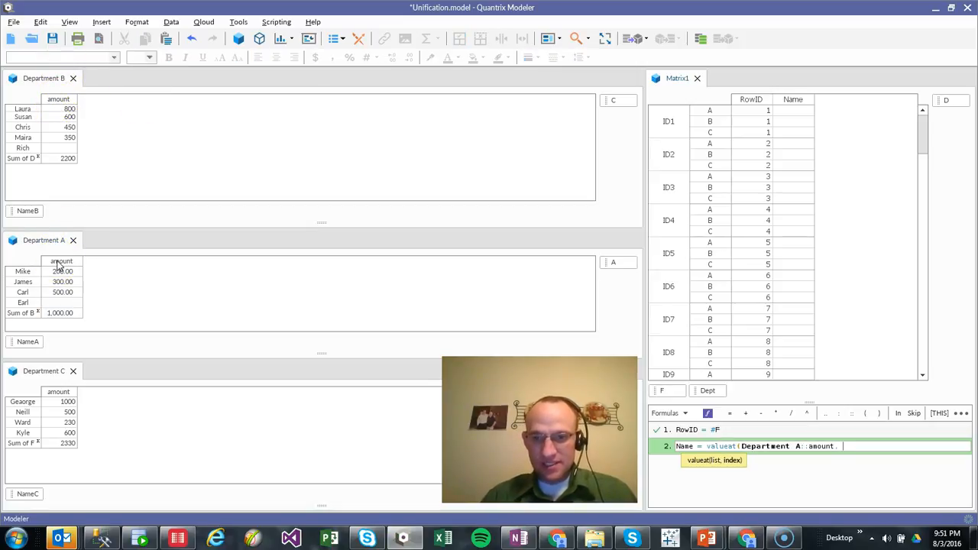
{"action": "left_click", "coordinate": [759, 107]}
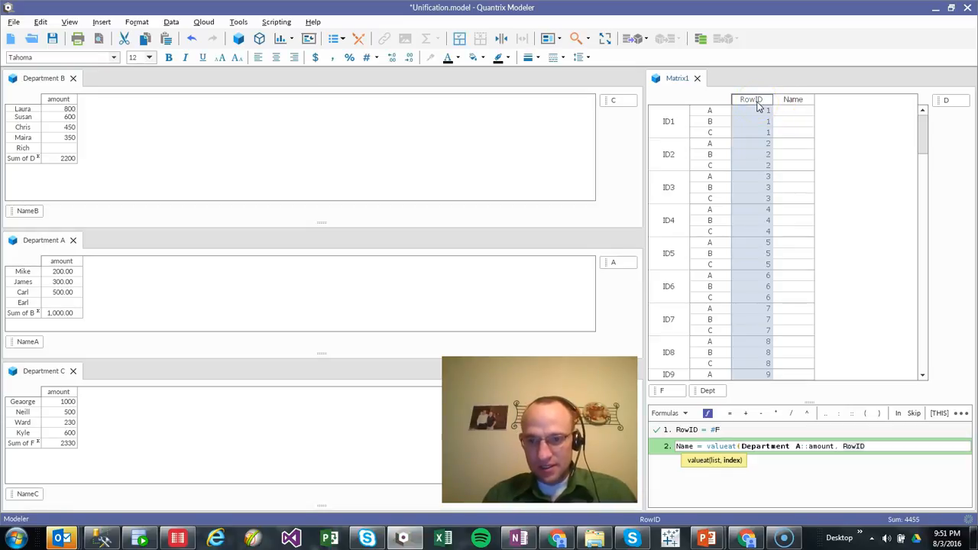
{"action": "type", "text": ")"}
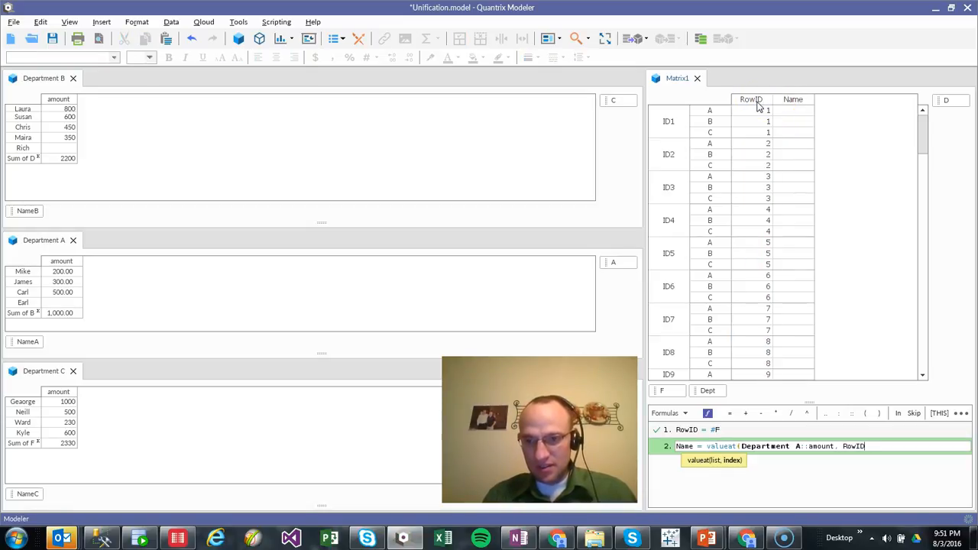
{"action": "type", "text": ")"}
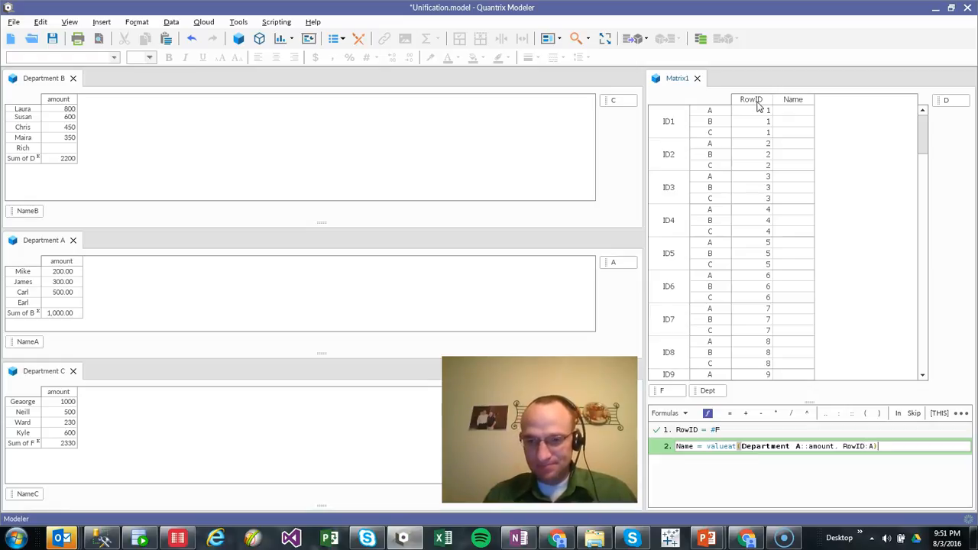
{"action": "key", "text": "Return"}
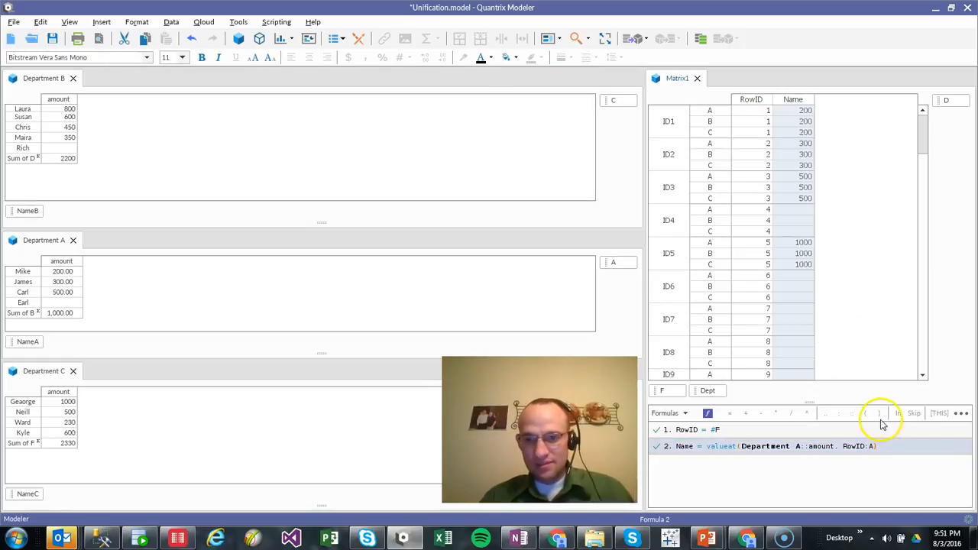
{"action": "left_click", "coordinate": [808, 446]}
{"action": "double_click", "coordinate": [812, 446]}
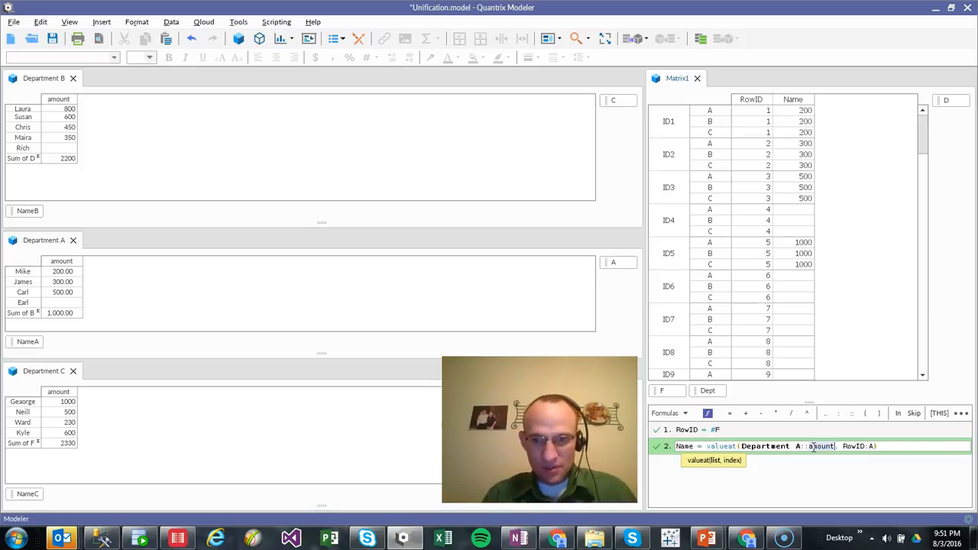
{"action": "type", "text": "N"}
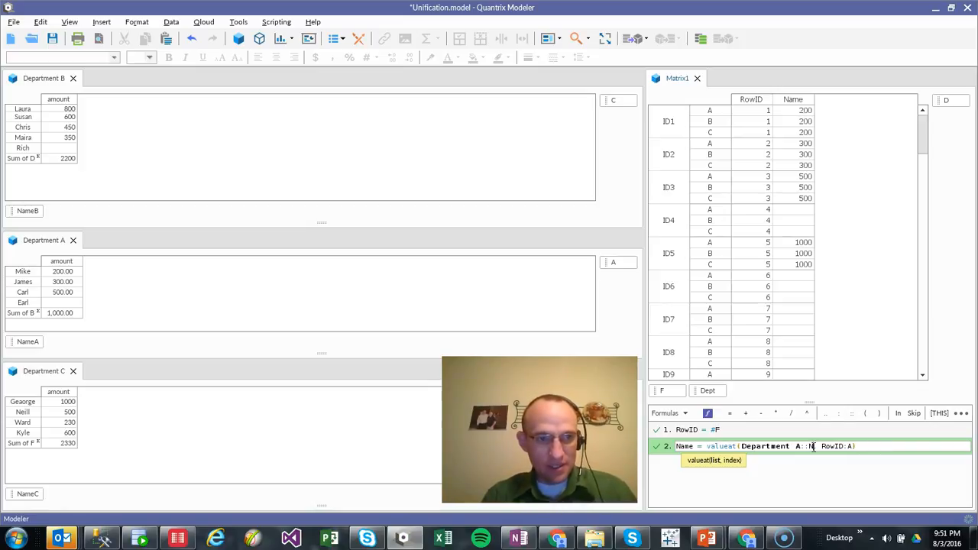
{"action": "type", "text": "ameA"}
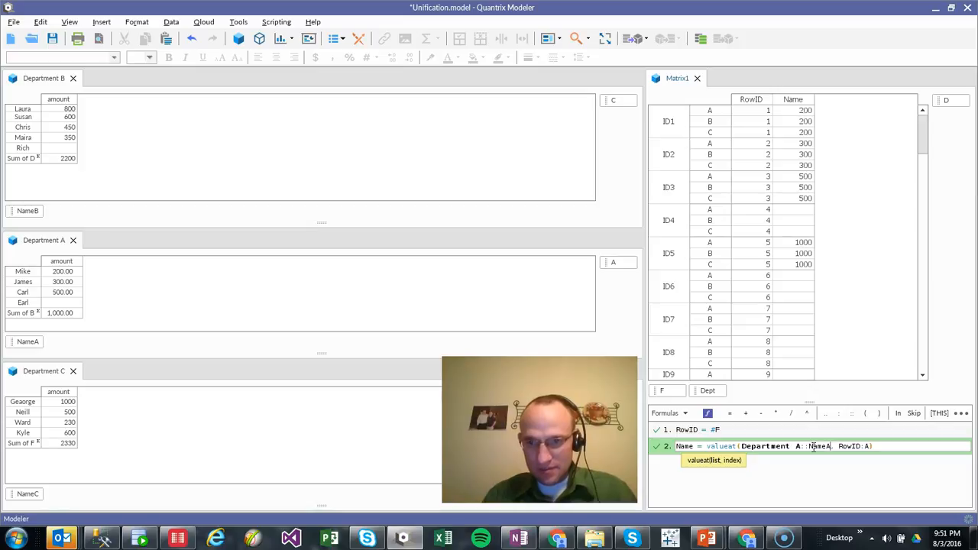
{"action": "type", "text": ")"}
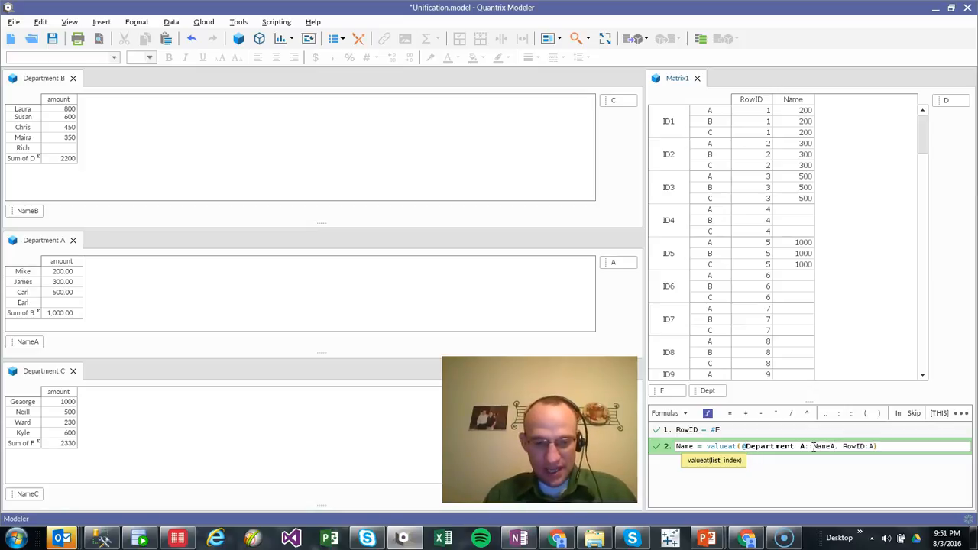
{"action": "key", "text": "Return"}
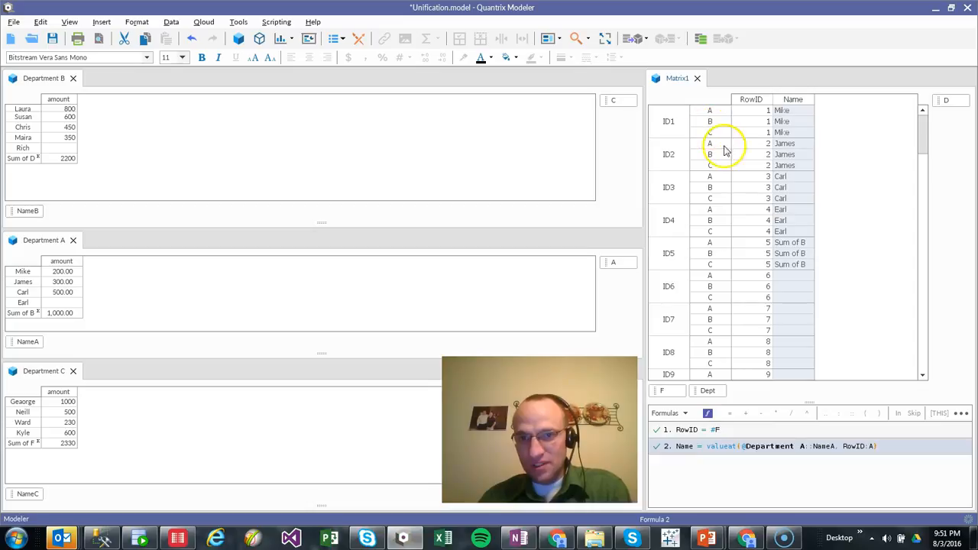
Restrict the Name formula to department A by changing its left side to Name:A
{"action": "left_click", "coordinate": [693, 446]}
{"action": "type", "text": ":A"}
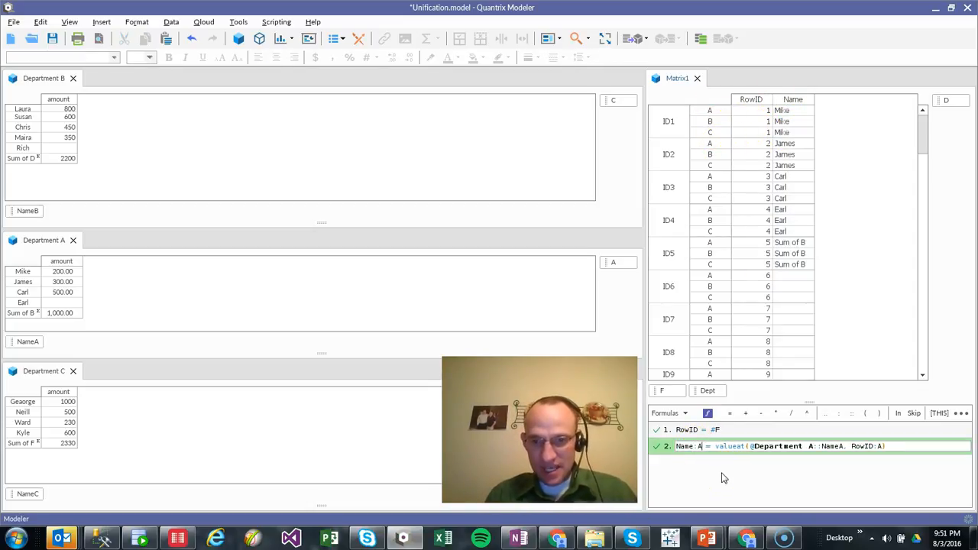
{"action": "key", "text": "Return"}
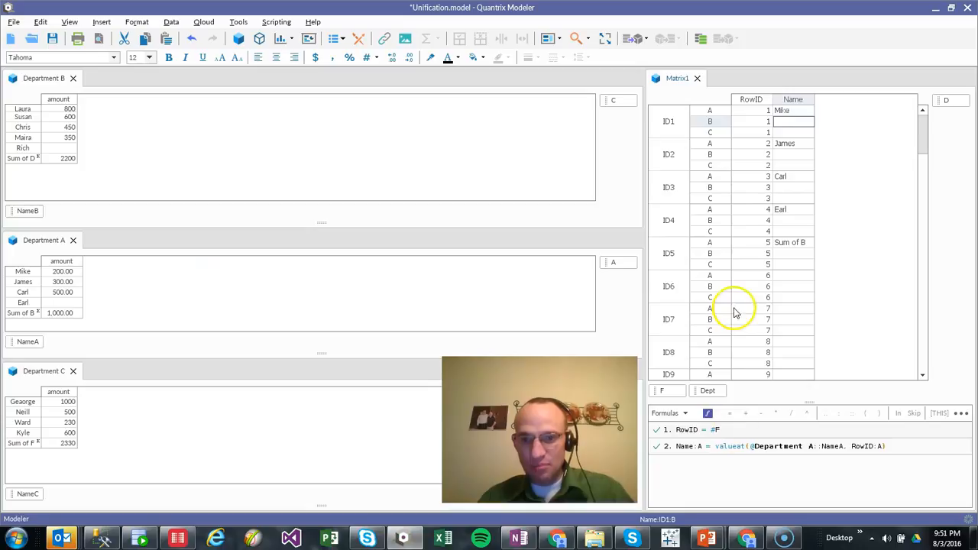
{"action": "key", "text": "Return"}
{"action": "key", "text": "Up"}
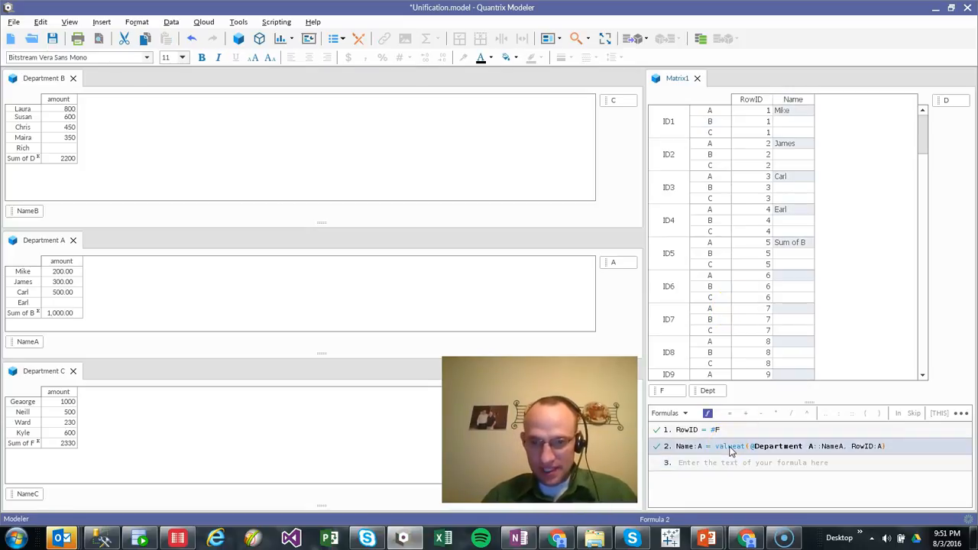
{"action": "left_click", "coordinate": [721, 464]}
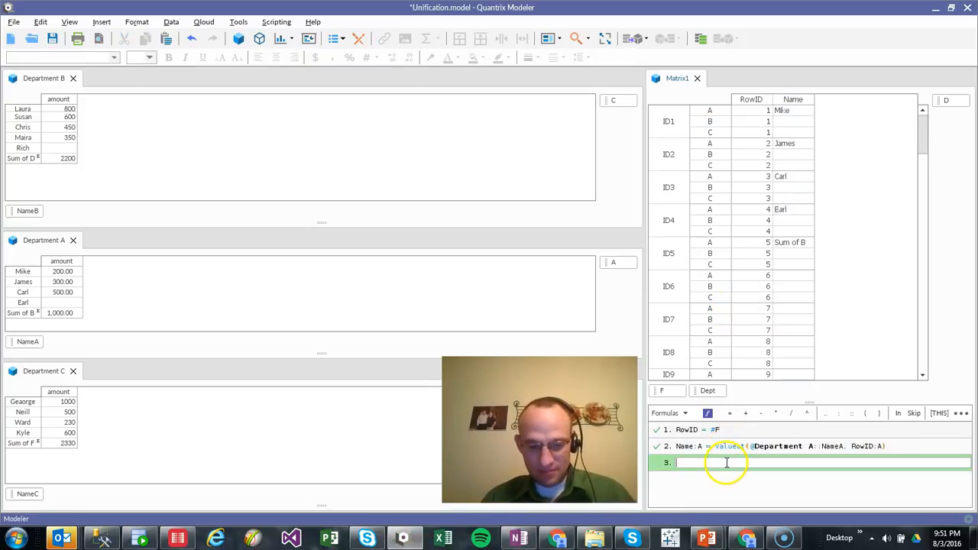
{"action": "type", "text": "3."}
{"action": "key", "text": "Escape"}
{"action": "left_click", "coordinate": [702, 450]}
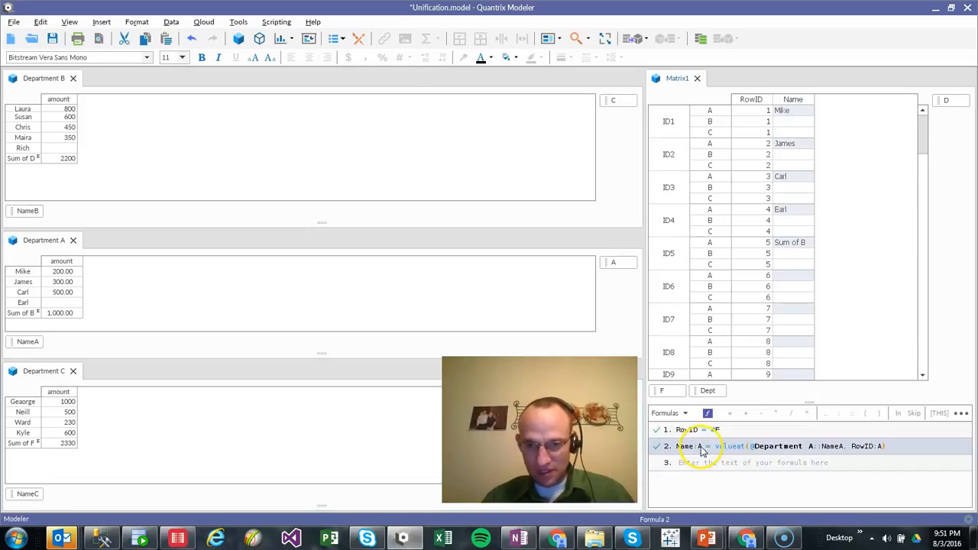
{"action": "left_click", "coordinate": [702, 465]}
{"action": "type", "text": "Name:A = valueat(@Department A::NameA, RowID:A)"}
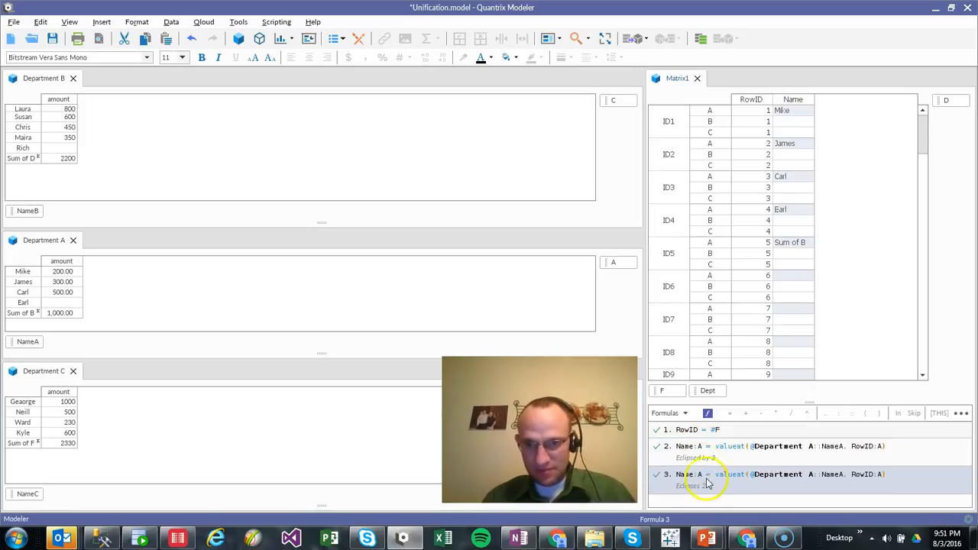
{"action": "left_click", "coordinate": [699, 475]}
{"action": "key", "text": "BackSpace"}
{"action": "type", "text": "B"}
{"action": "left_click", "coordinate": [814, 475]}
{"action": "key", "text": "BackSpace"}
{"action": "type", "text": "B"}
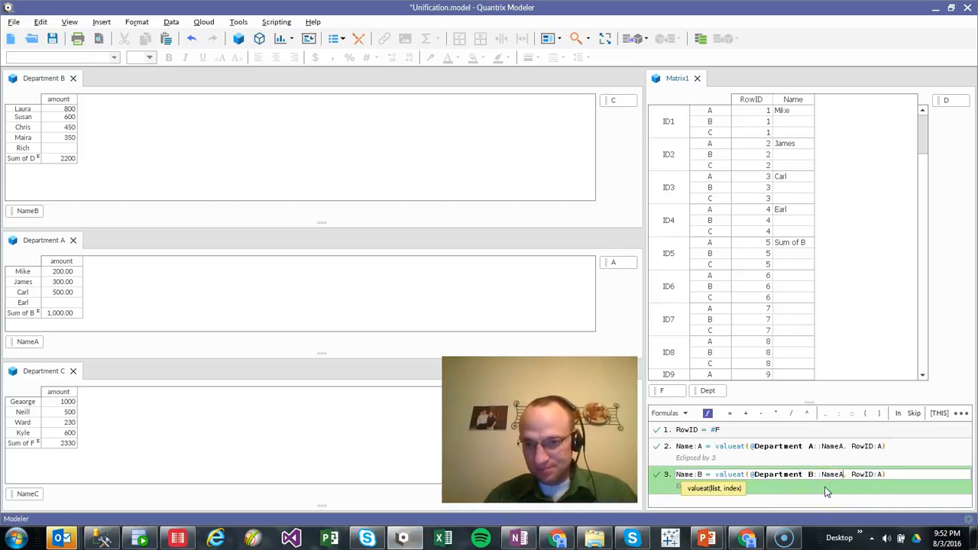
{"action": "key", "text": "BackSpace"}
{"action": "type", "text": "B"}
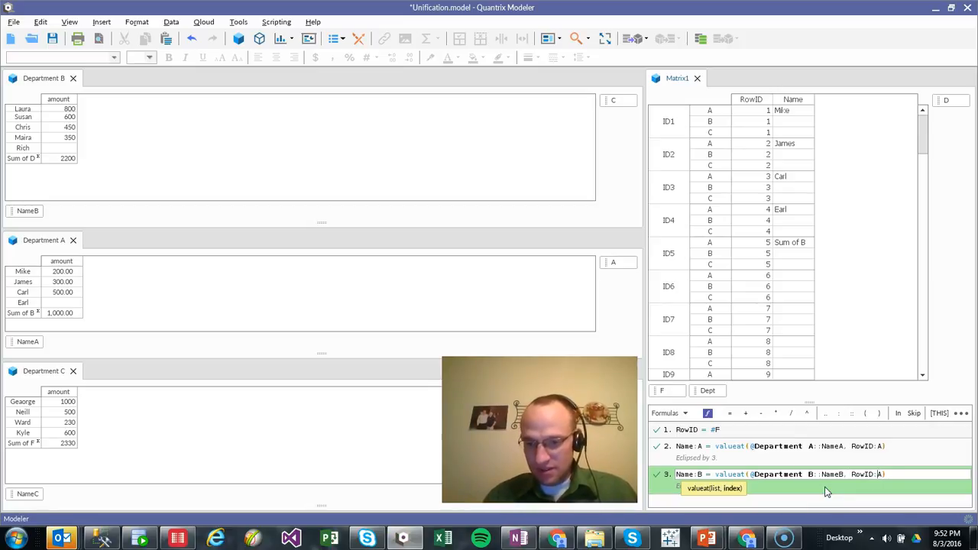
{"action": "type", "text": "B"}
{"action": "key", "text": "Return"}
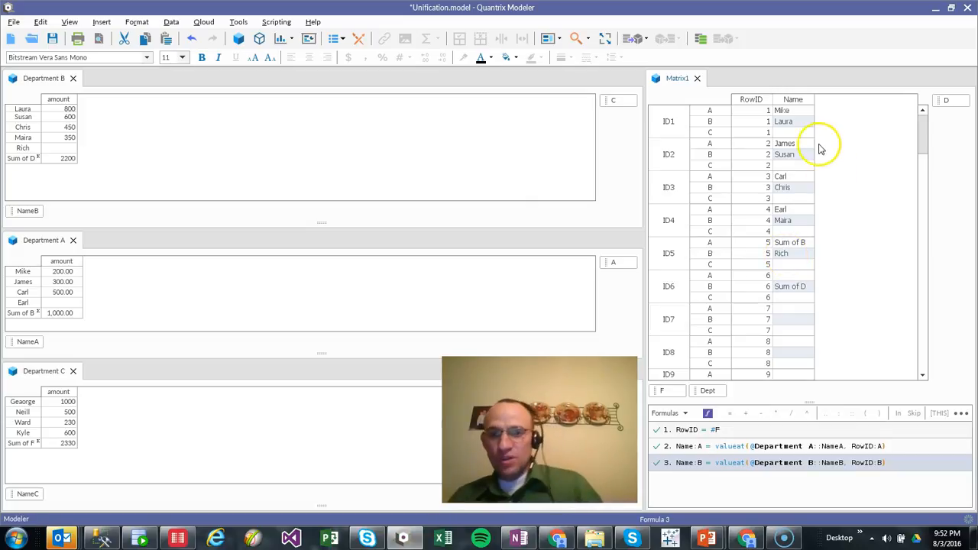
Start a new DataLink that takes Two Dimensional Matrix Data from the current model
{"action": "left_click", "coordinate": [802, 101]}
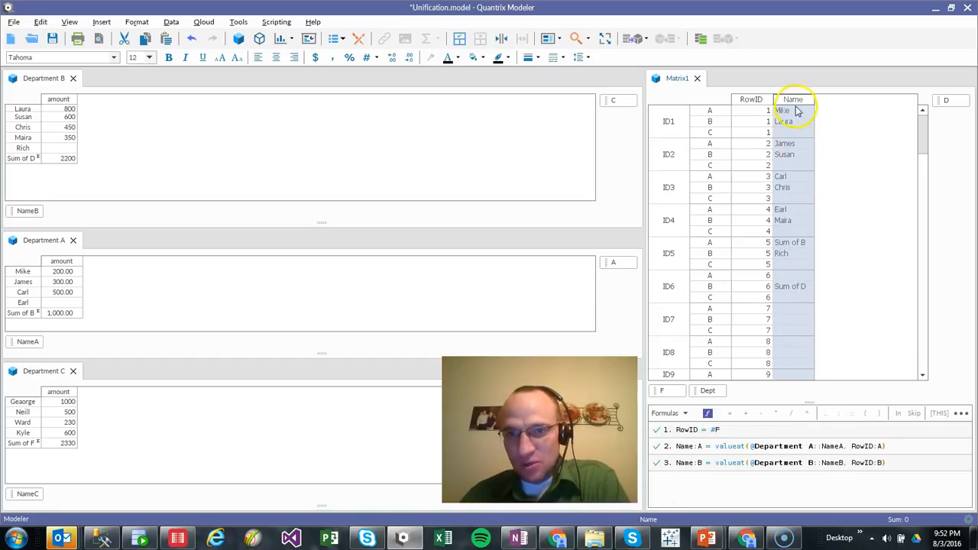
{"action": "left_click", "coordinate": [178, 26]}
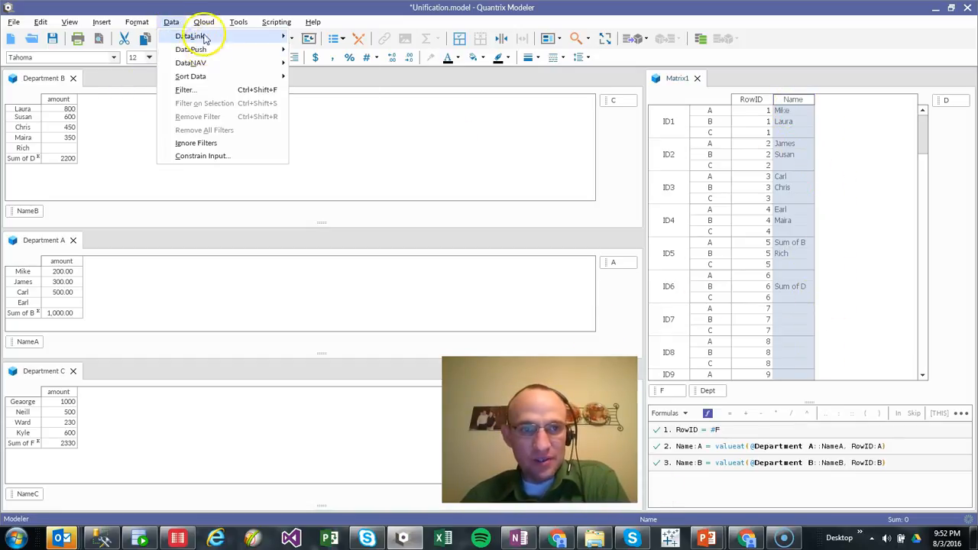
{"action": "mouse_move", "coordinate": [221, 36]}
{"action": "left_click", "coordinate": [309, 39]}
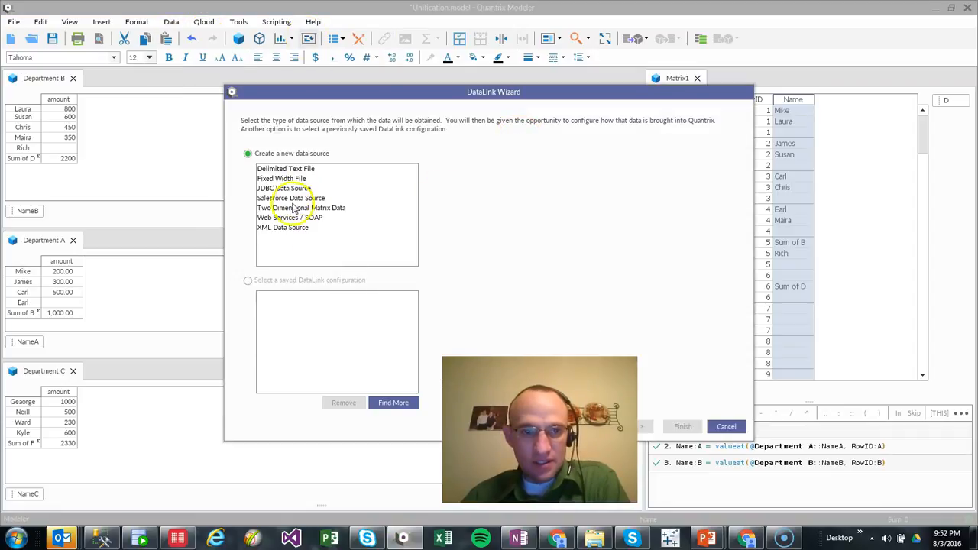
{"action": "left_click", "coordinate": [296, 208]}
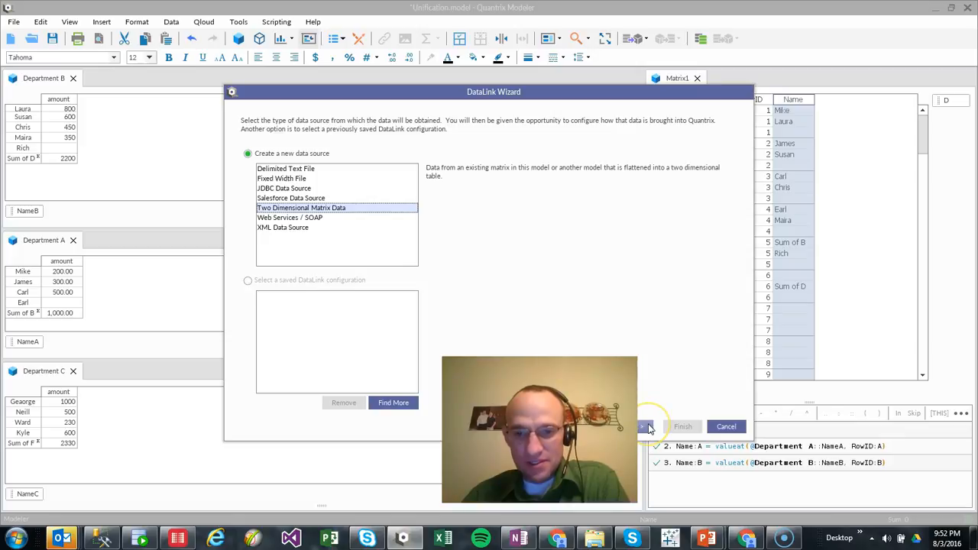
{"action": "left_click", "coordinate": [647, 428]}
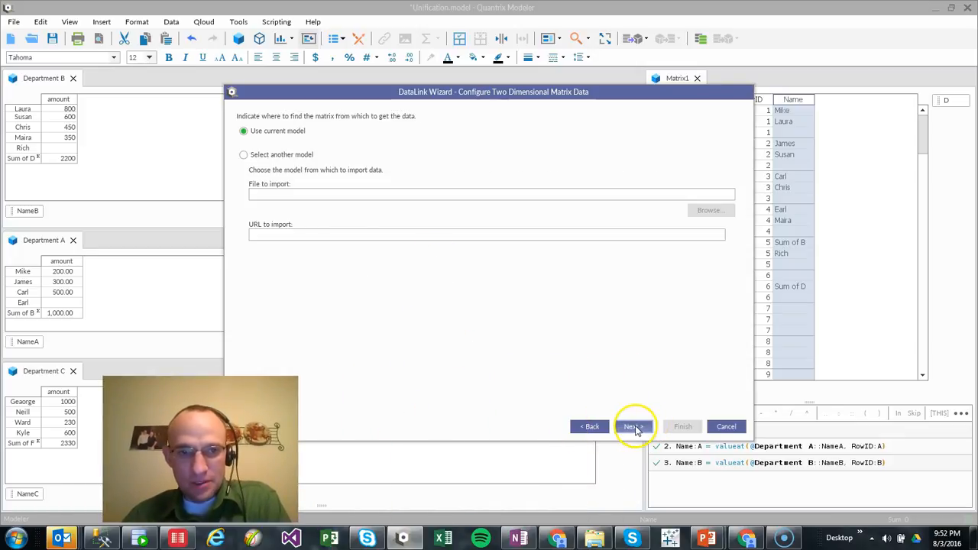
{"action": "left_click", "coordinate": [633, 427]}
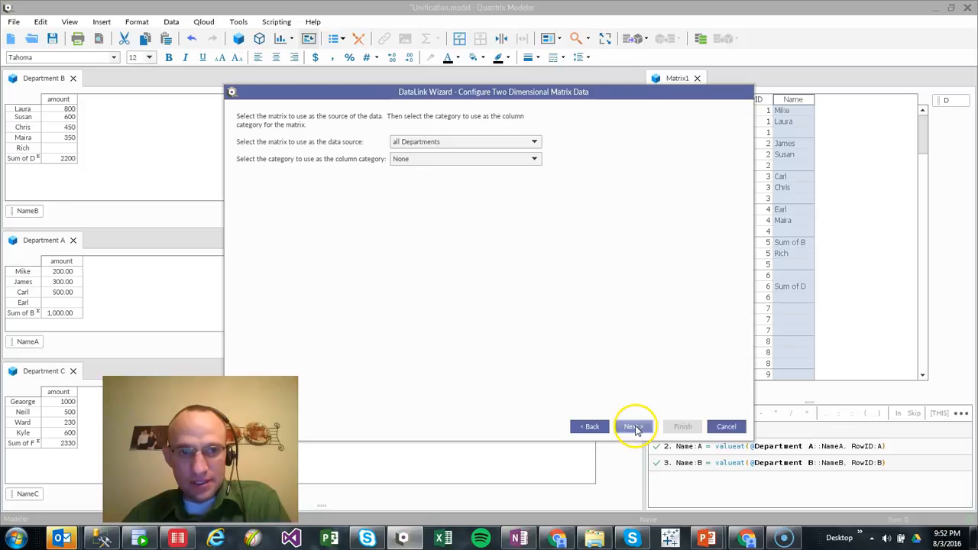
Set Matrix1 as the DataLink's source matrix and D as its column category, and proceed to the data destination
{"action": "left_click", "coordinate": [477, 143]}
{"action": "left_click", "coordinate": [446, 221]}
{"action": "left_click", "coordinate": [443, 160]}
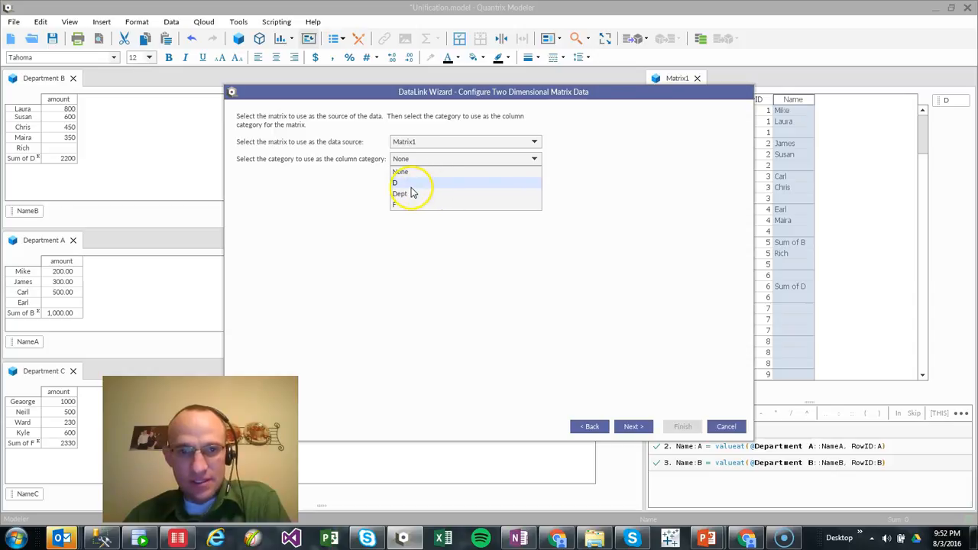
{"action": "left_click", "coordinate": [410, 187]}
{"action": "left_click", "coordinate": [639, 432]}
{"action": "left_click", "coordinate": [634, 428]}
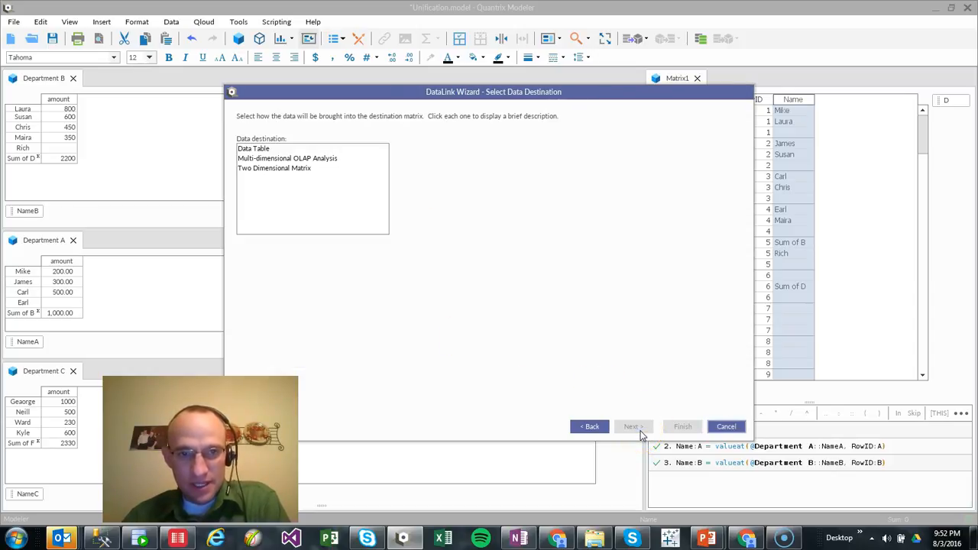
Set the destination to Multi-dimensional OLAP Analysis in a new matrix and clear all columns from the import
{"action": "double_click", "coordinate": [321, 158]}
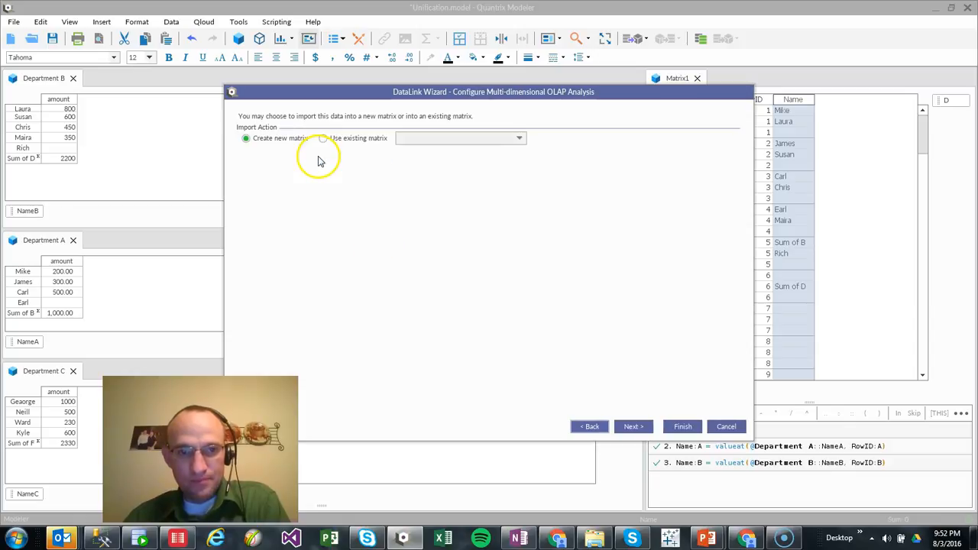
{"action": "left_click", "coordinate": [631, 429]}
{"action": "left_click", "coordinate": [315, 355]}
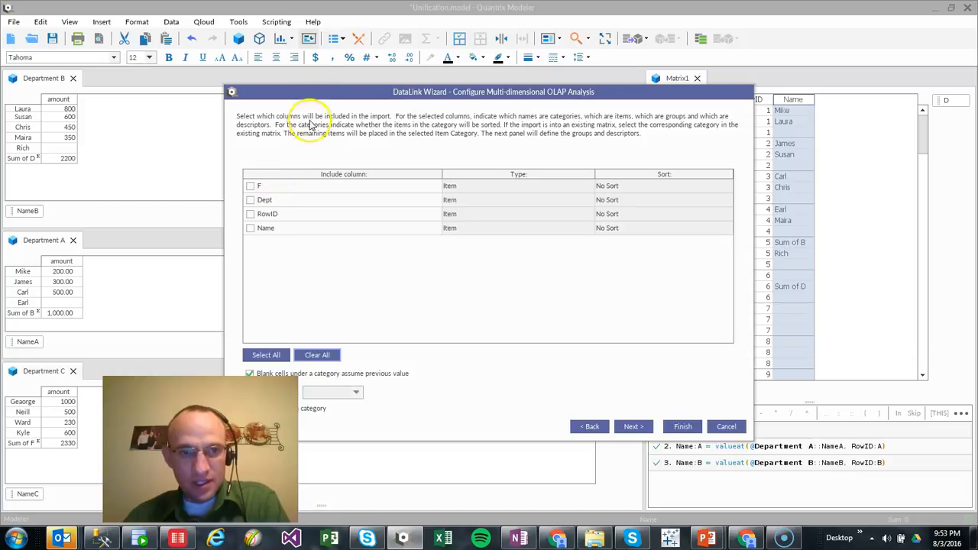
Finish the import with only Name as an ascending category, turning off the blank-cells-assume-previous-value and suppress-item-category options
{"action": "left_click_drag", "start_coordinate": [338, 92], "coordinate": [409, 86]}
{"action": "left_click", "coordinate": [321, 223]}
{"action": "left_click", "coordinate": [562, 223]}
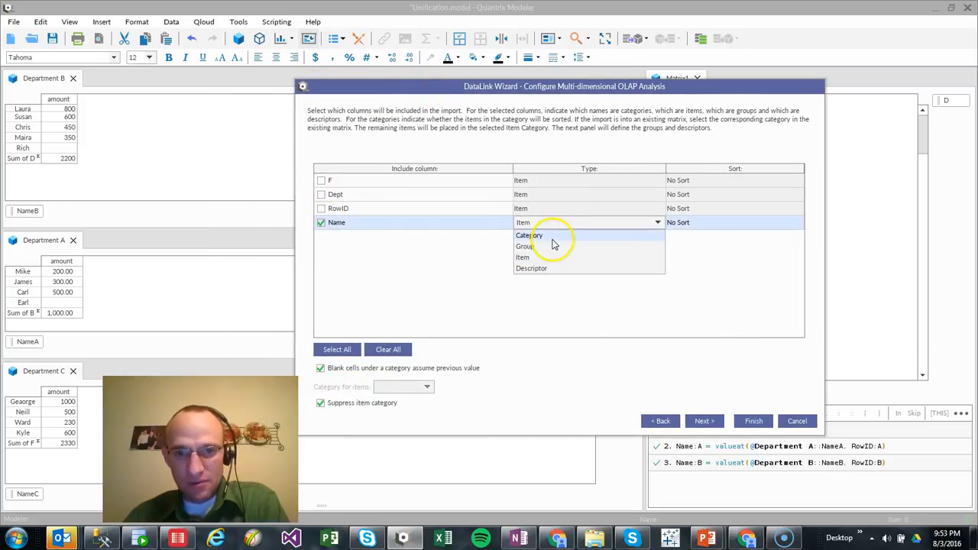
{"action": "left_click", "coordinate": [557, 231]}
{"action": "left_click", "coordinate": [678, 222]}
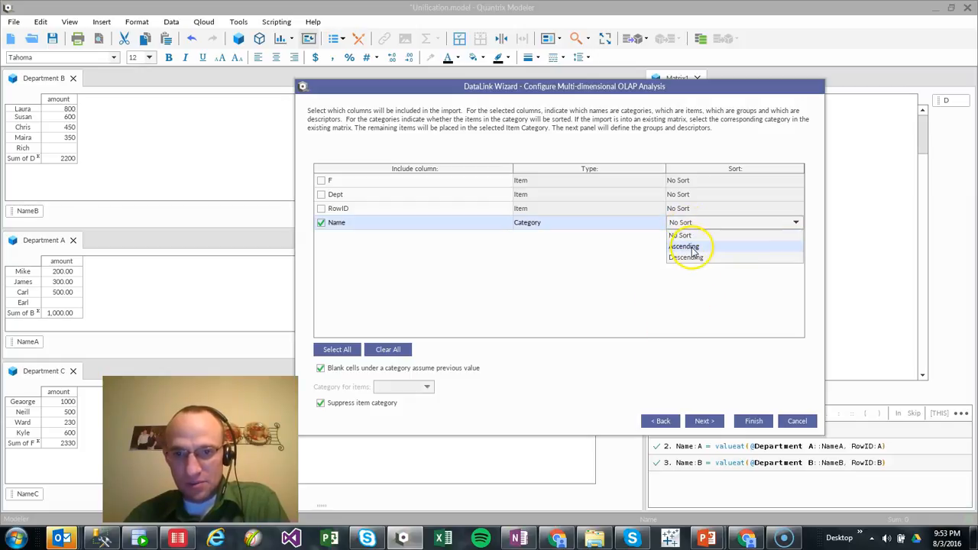
{"action": "left_click", "coordinate": [691, 249]}
{"action": "left_click", "coordinate": [348, 403]}
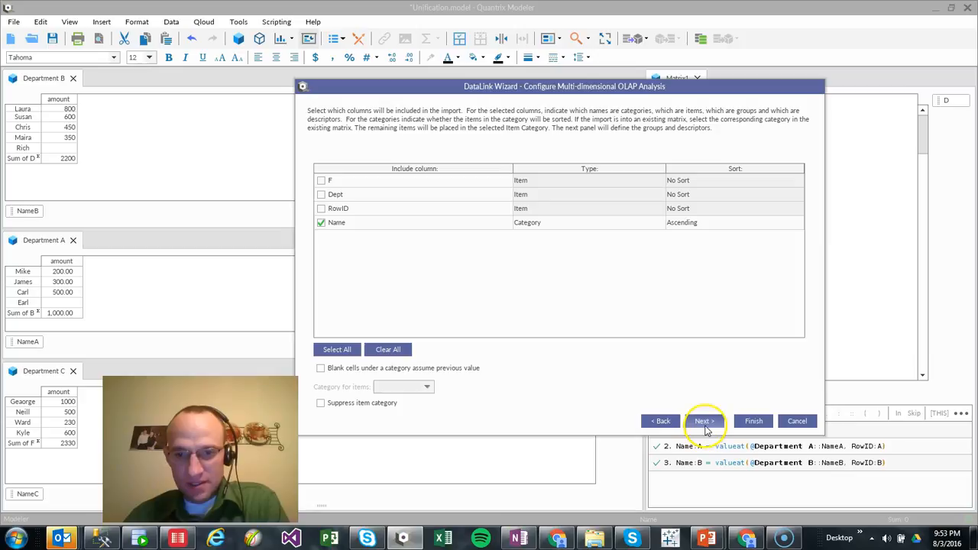
{"action": "left_click", "coordinate": [703, 423]}
{"action": "left_click", "coordinate": [502, 353]}
{"action": "left_click", "coordinate": [753, 421]}
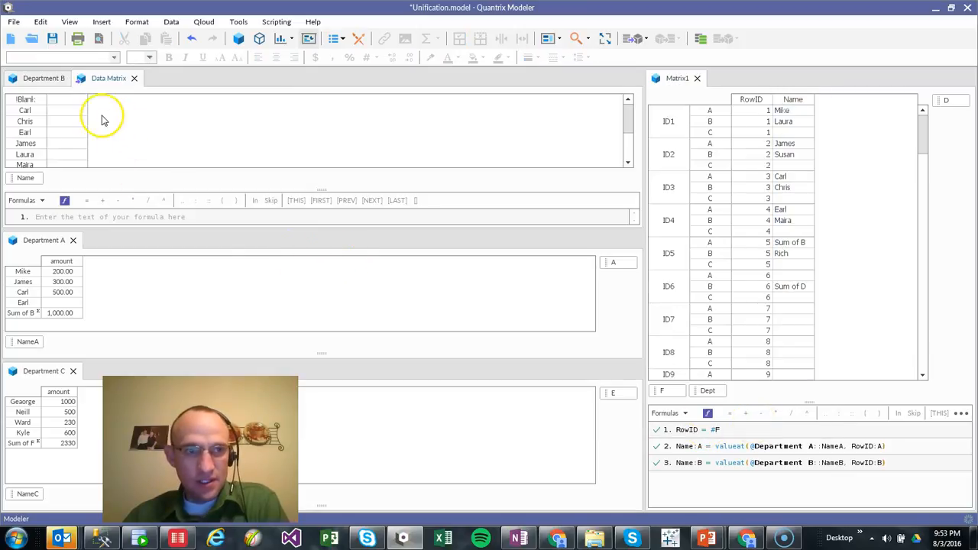
Enlarge the Data Matrix view to examine its full list of merged names, and close the view
{"action": "double_click", "coordinate": [102, 78]}
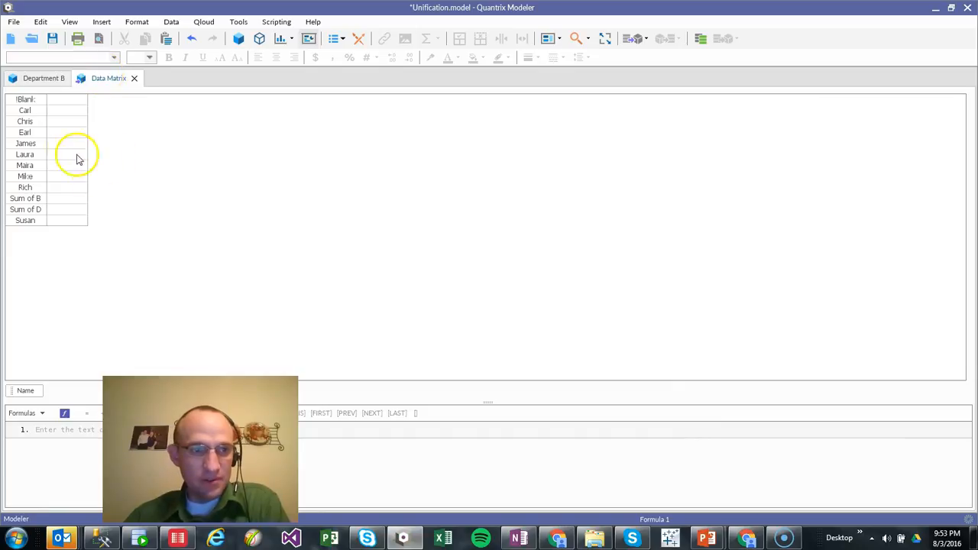
{"action": "left_click_drag", "start_coordinate": [20, 97], "coordinate": [31, 221]}
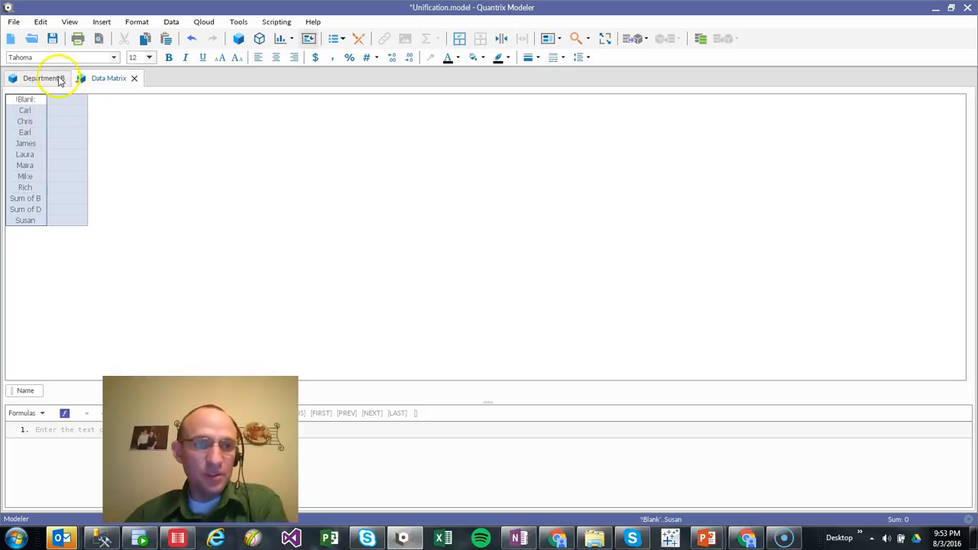
{"action": "left_click", "coordinate": [135, 78]}
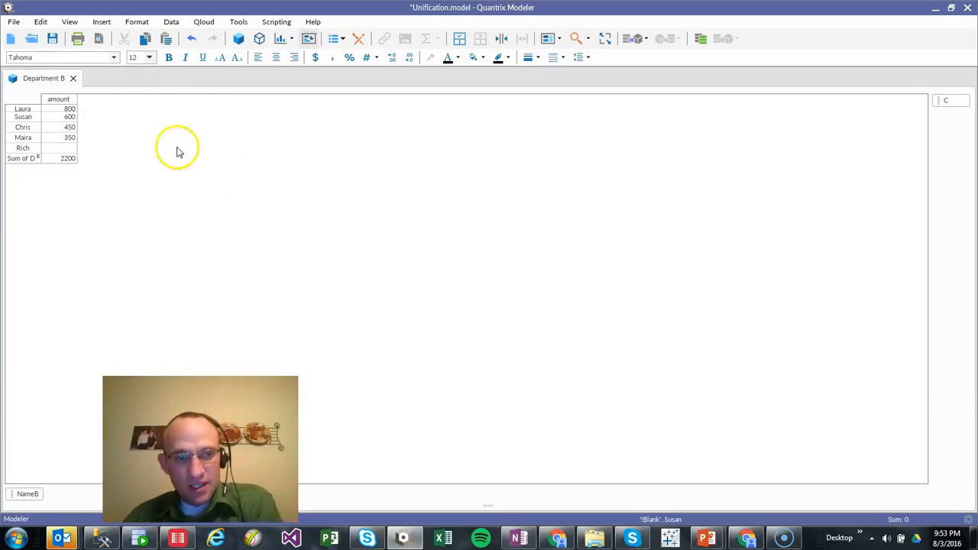
Restore the tiled matrix layout from the enlarged Department B view and show the Model Browser
{"action": "double_click", "coordinate": [44, 81]}
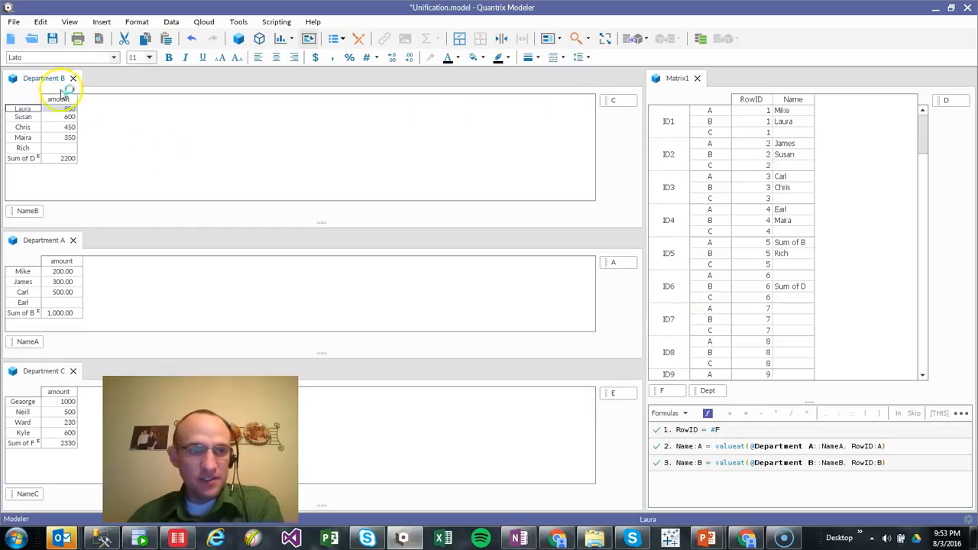
{"action": "left_click", "coordinate": [336, 40]}
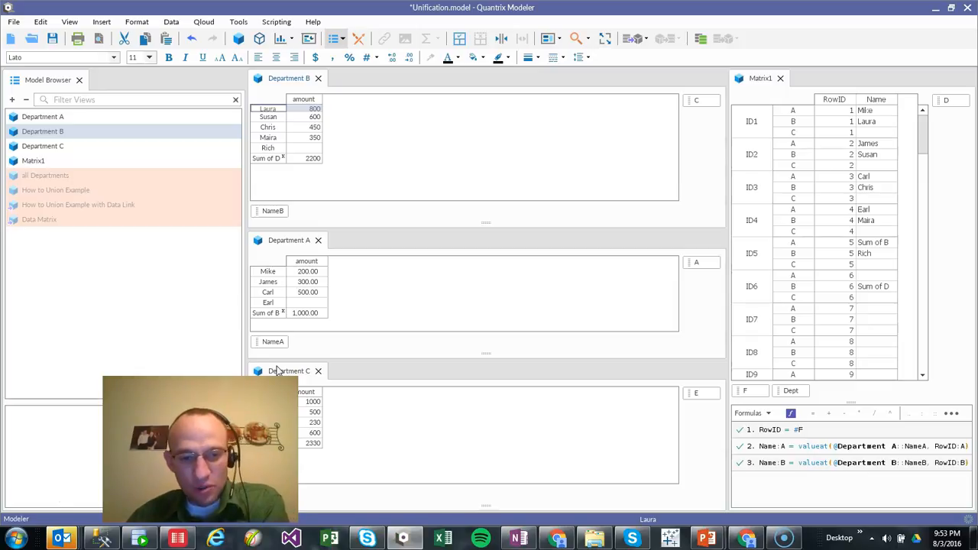
Switch to the PowerPoint presentation and move on to the contact slide
{"action": "key", "text": "alt+Tab"}
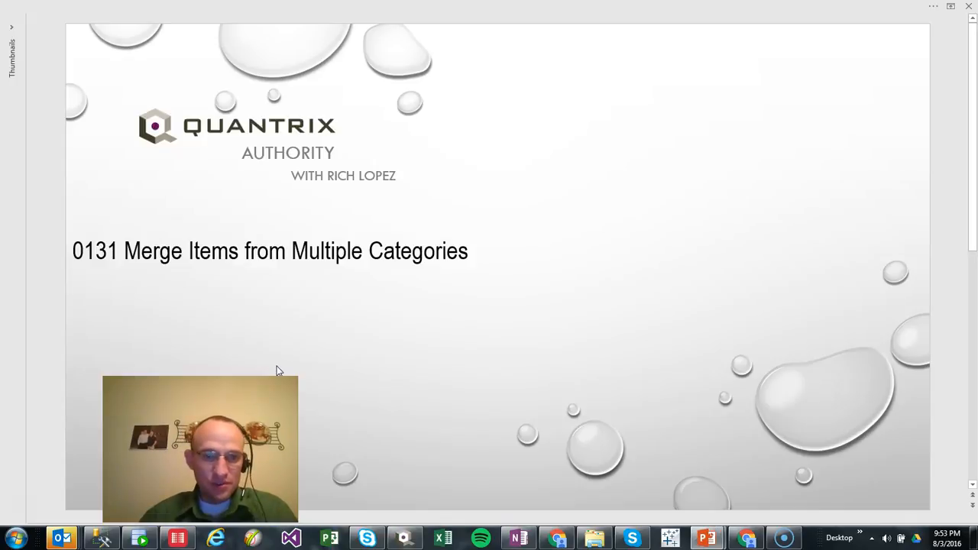
{"action": "scroll", "coordinate": [277, 366], "scroll_direction": "down", "scroll_amount": 1}
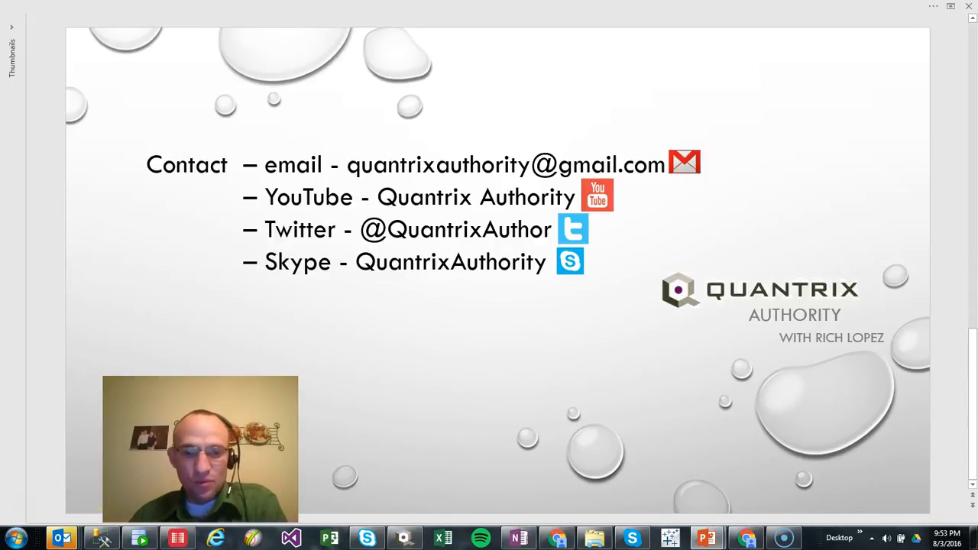